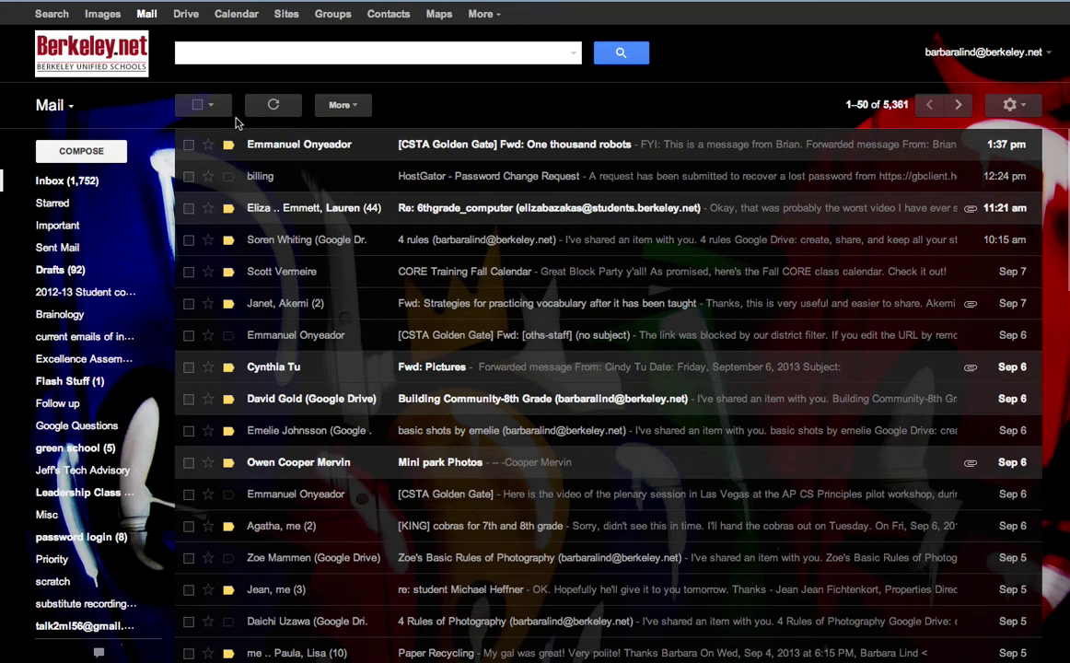
# Switch from Gmail to the Sites list and start creating a new site.
pyautogui.click(103, 14)
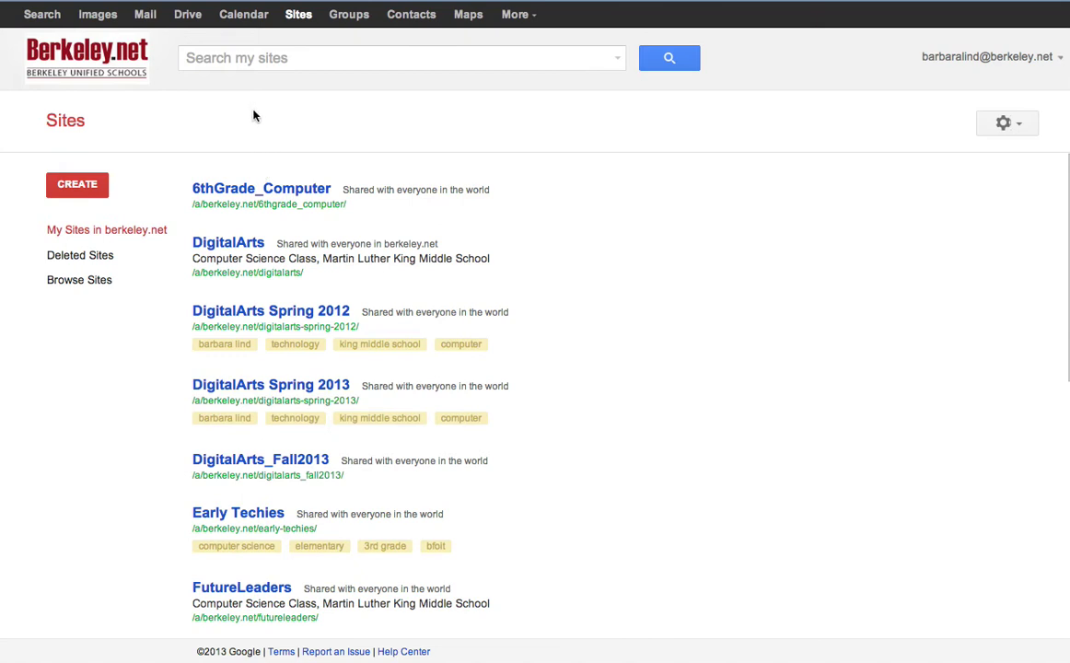
pyautogui.click(79, 184)
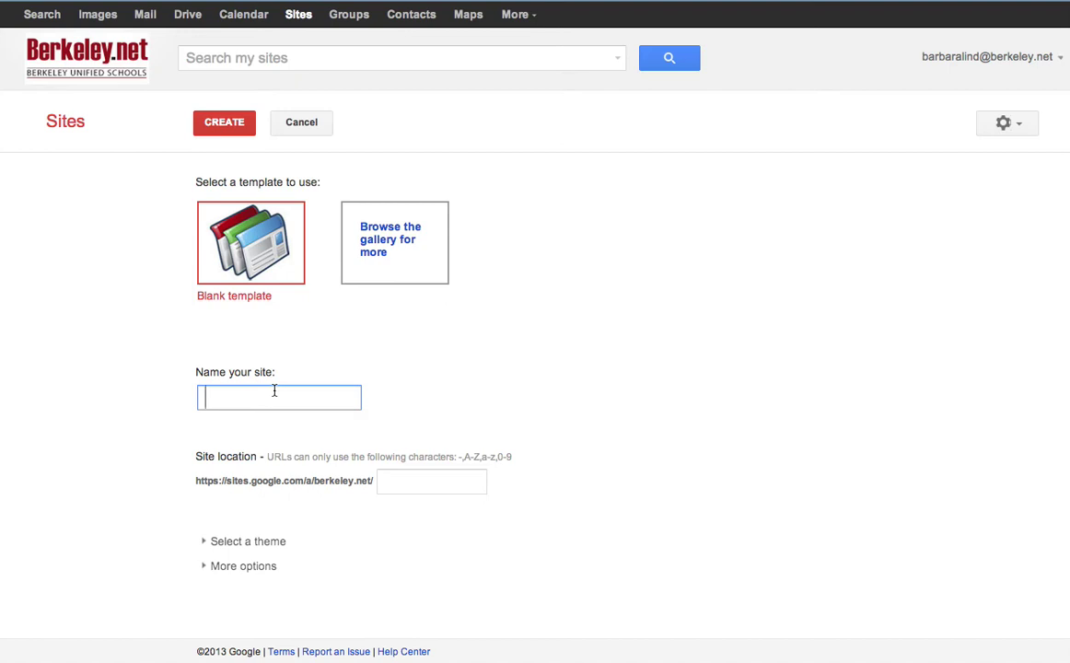
# Name the new blank-template site lind's_site and create it.
pyautogui.write('Li')
pyautogui.press('BackSpace')
pyautogui.press('BackSpace')
pyautogui.write("lind's_")
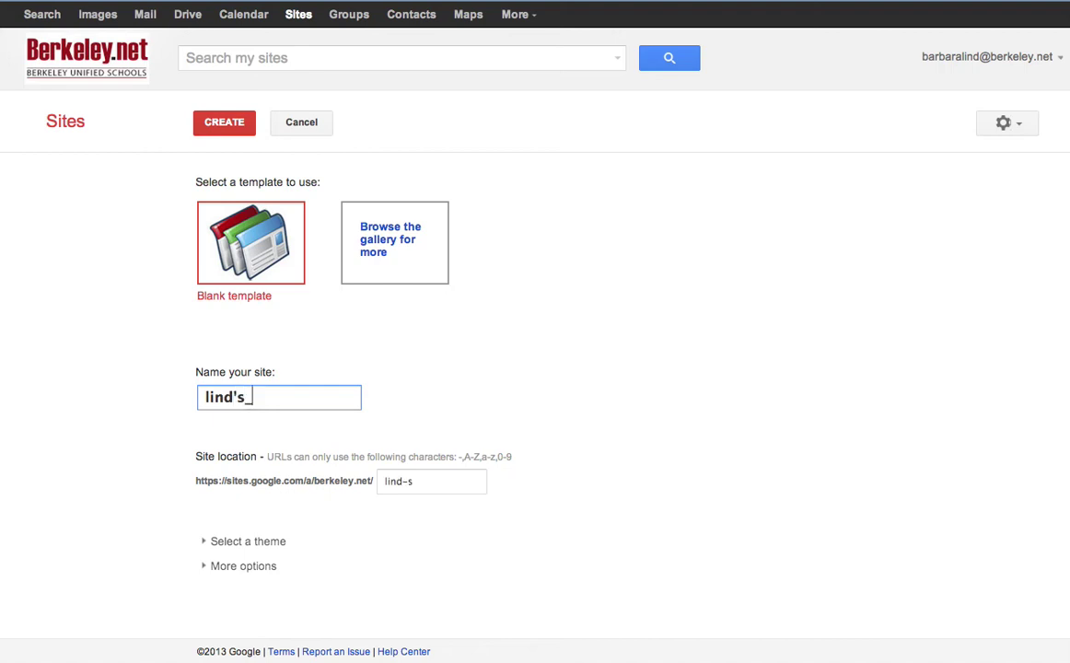
pyautogui.write('site')
pyautogui.click(232, 127)
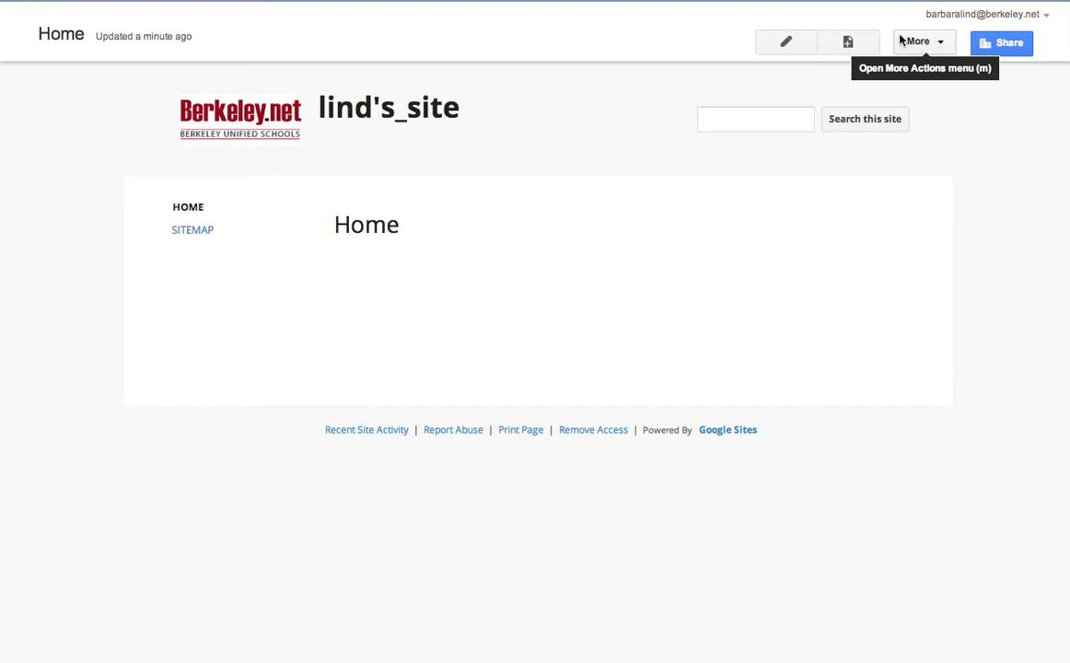
# In Manage site, uncheck 'Show site name at top of pages' and save the change.
pyautogui.click(936, 41)
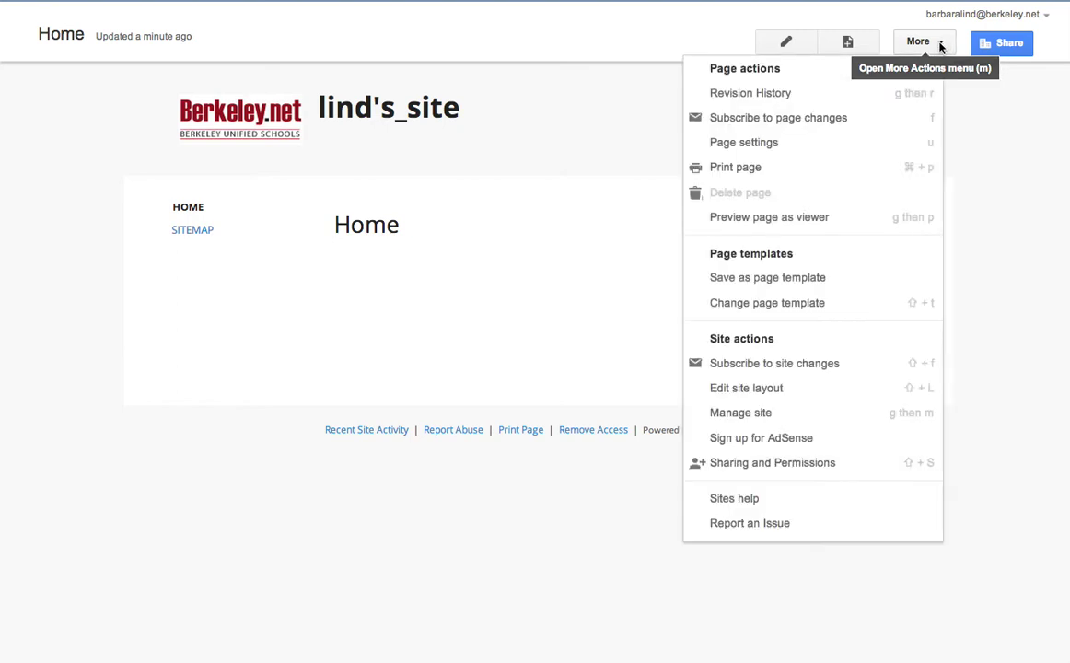
pyautogui.click(744, 416)
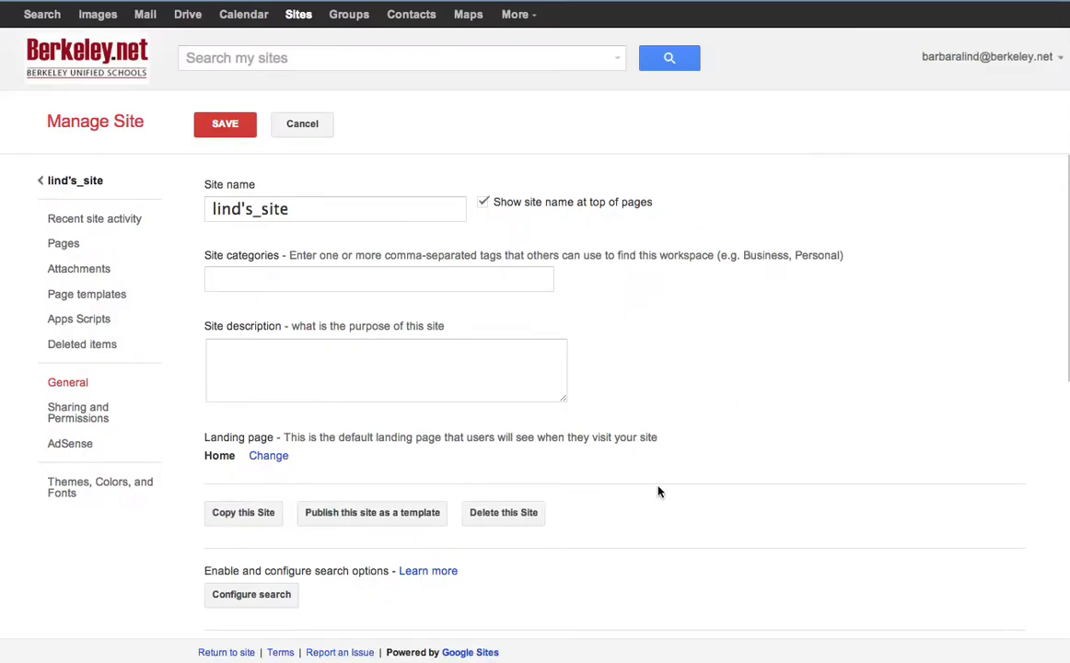
pyautogui.click(483, 203)
pyautogui.click(79, 485)
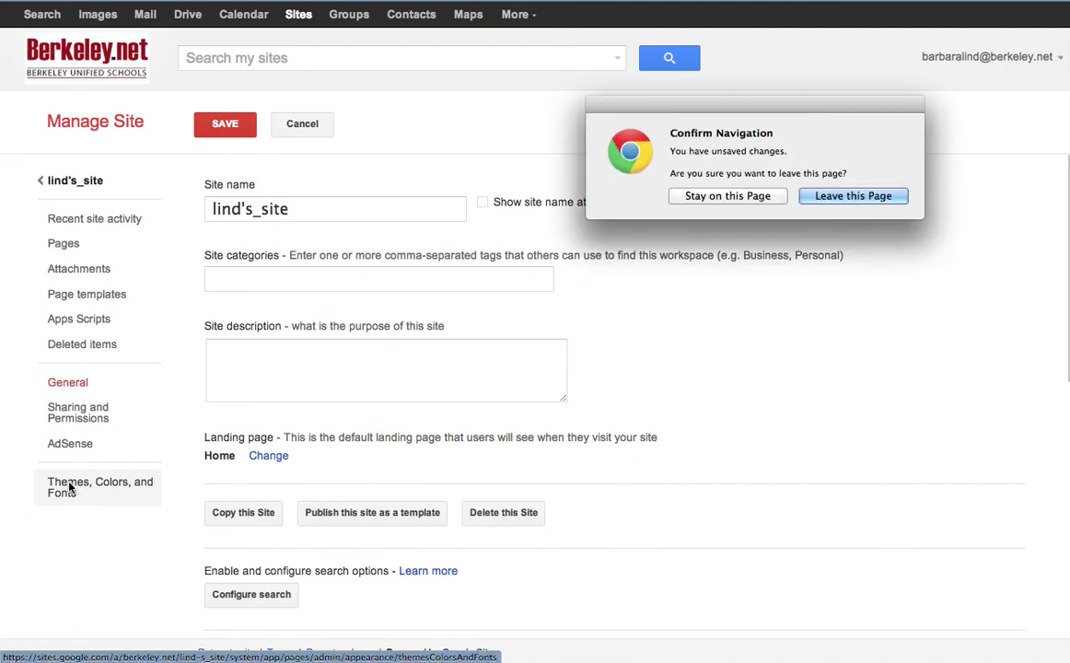
pyautogui.click(720, 195)
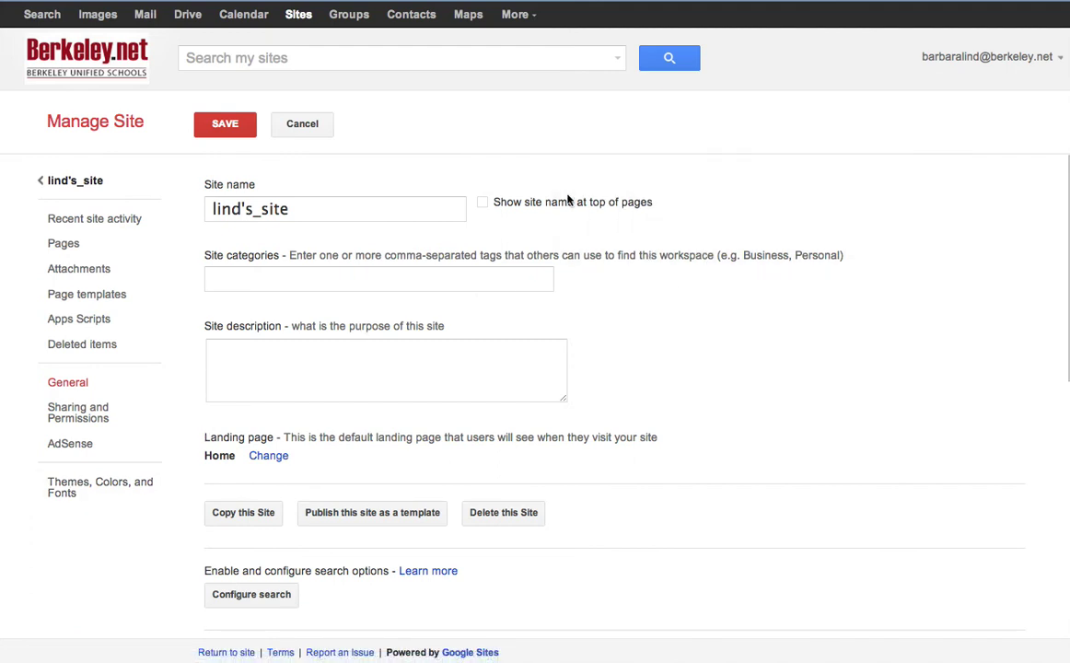
pyautogui.click(227, 125)
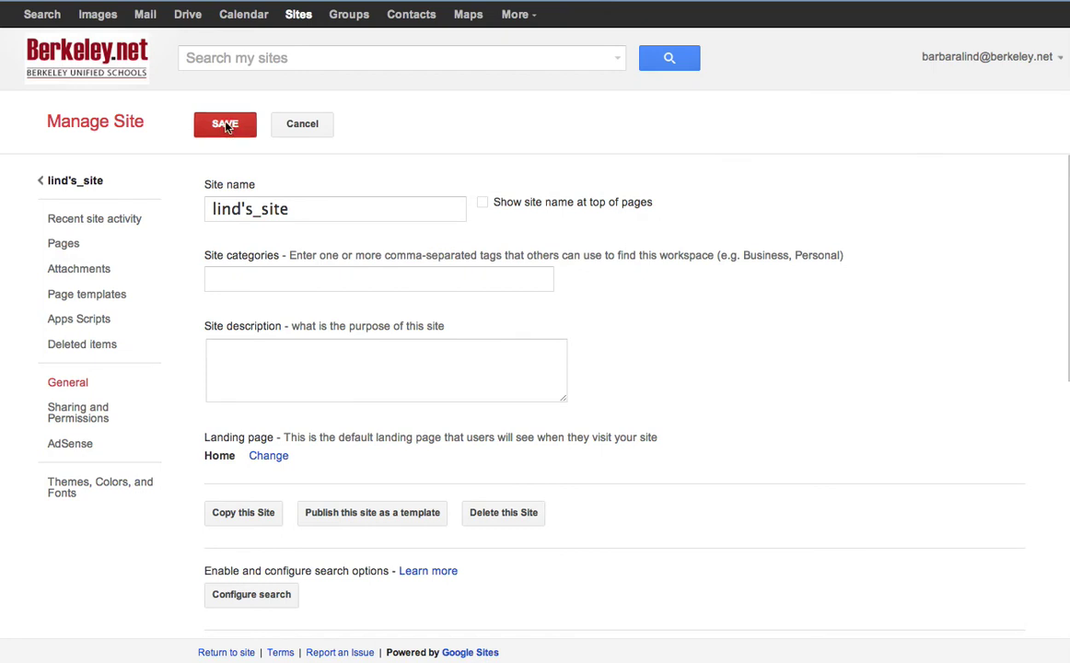
pyautogui.click(78, 486)
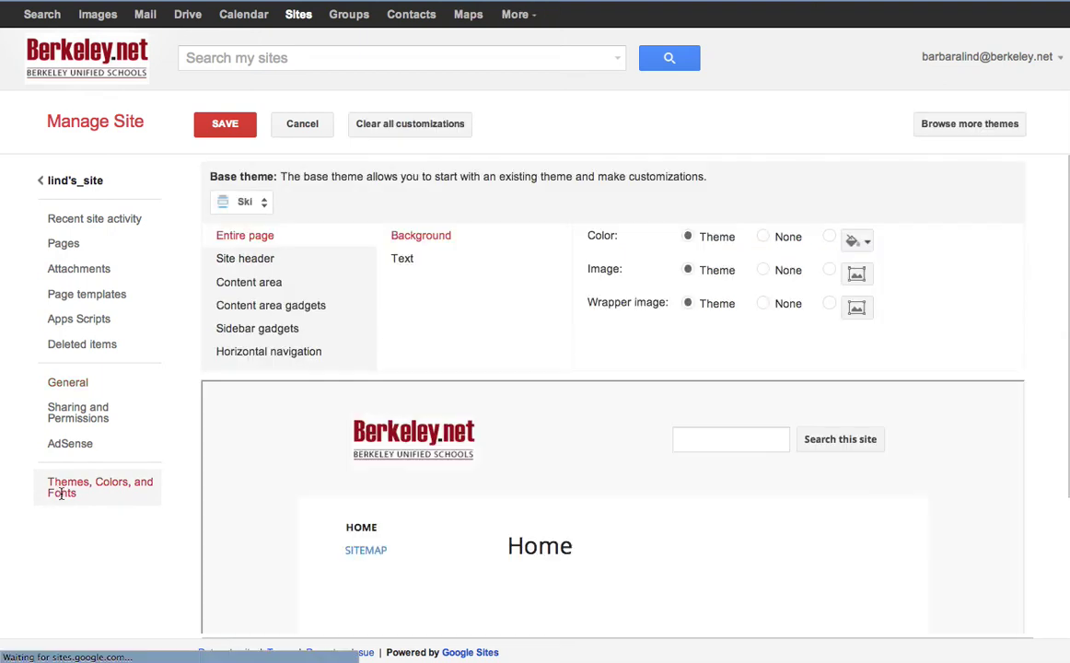
# Choose Slate as the base theme, save it, and go back to the Home page.
pyautogui.click(262, 203)
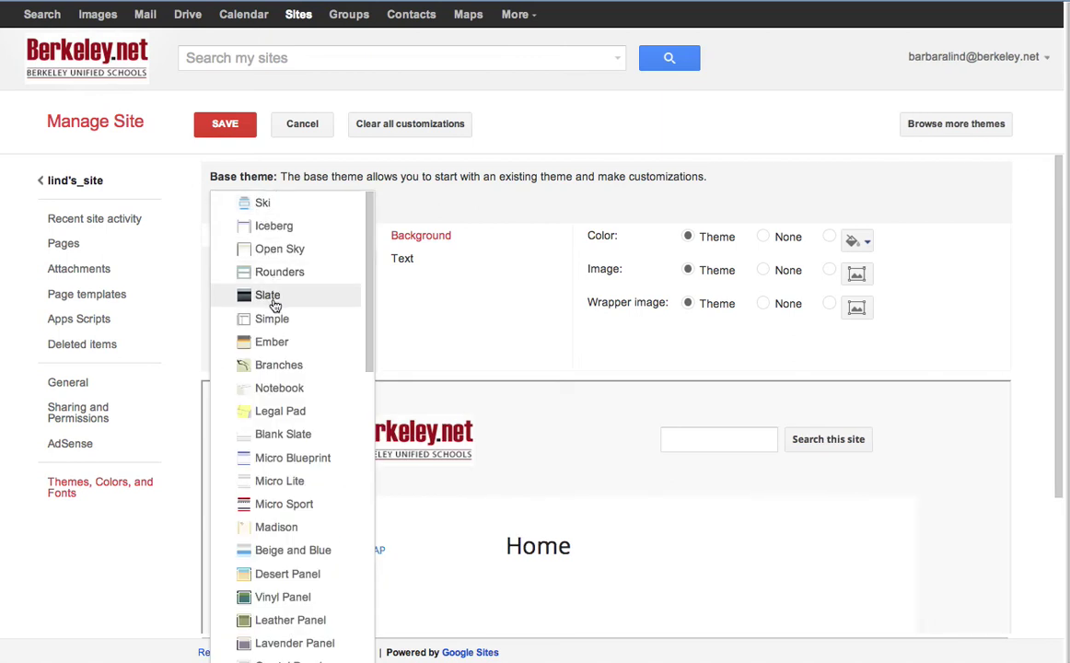
pyautogui.click(273, 301)
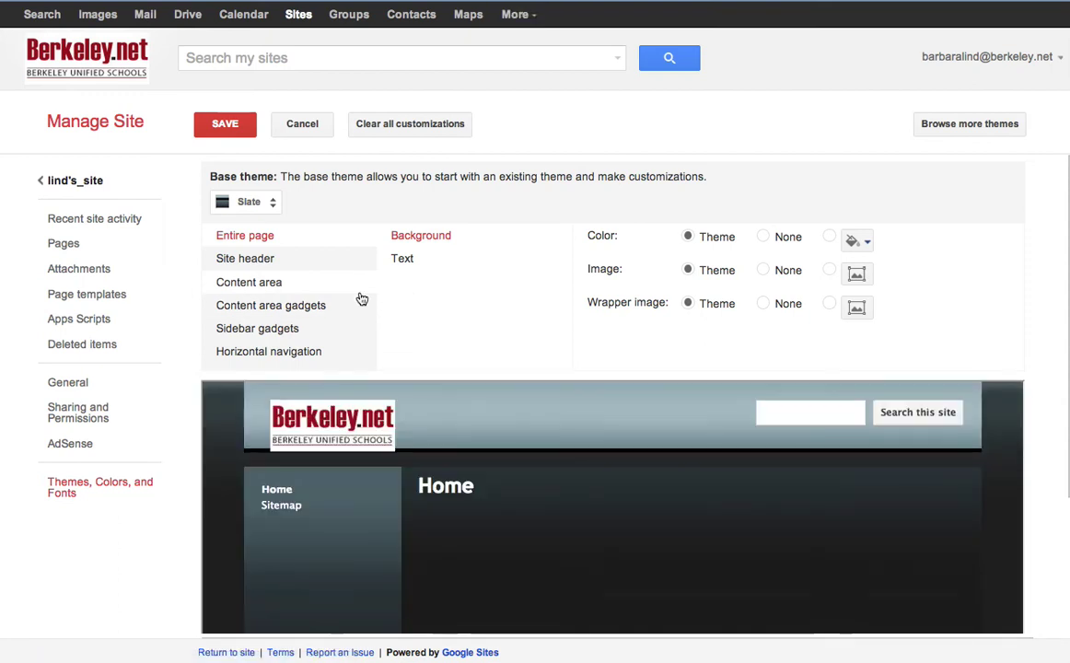
pyautogui.click(226, 127)
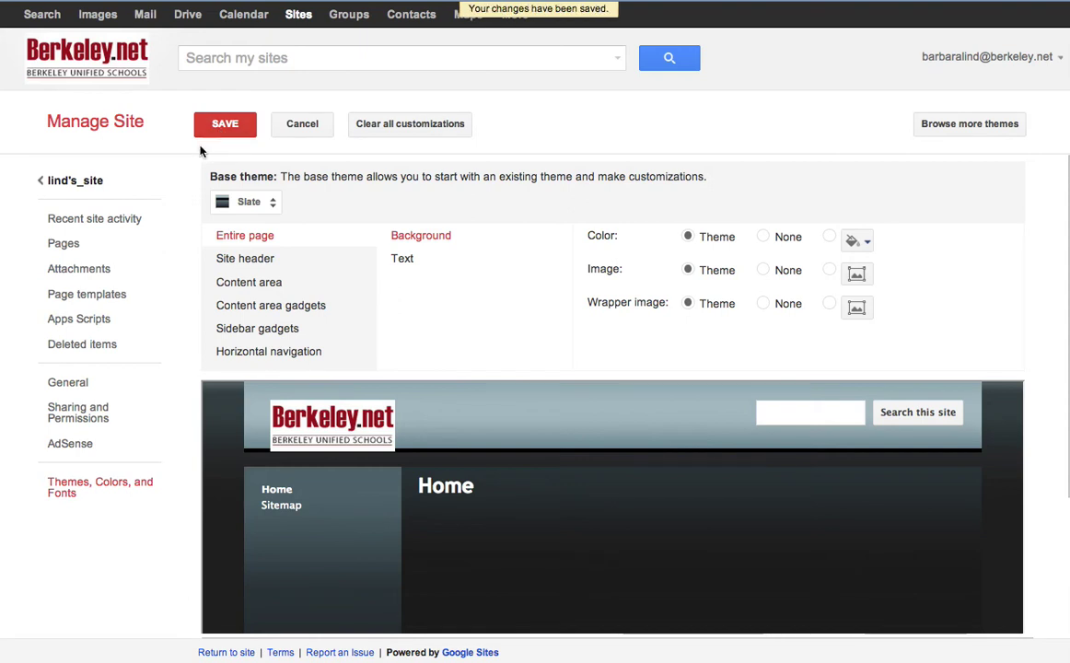
pyautogui.click(65, 183)
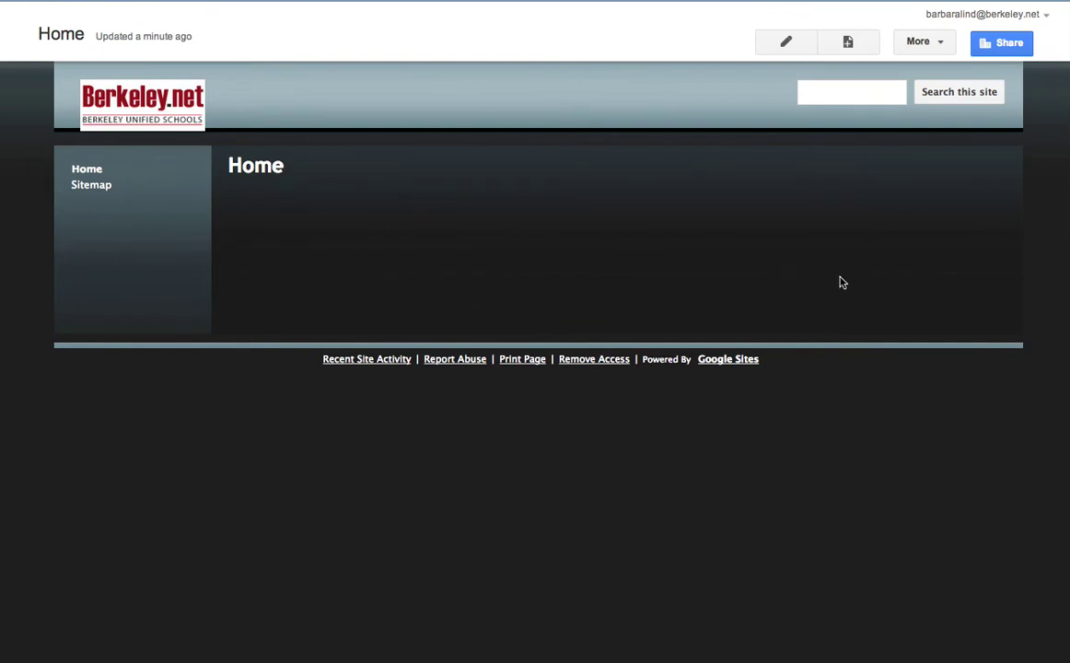
# Create an Announcements page named Photography under Home and start a new post on it.
pyautogui.click(849, 44)
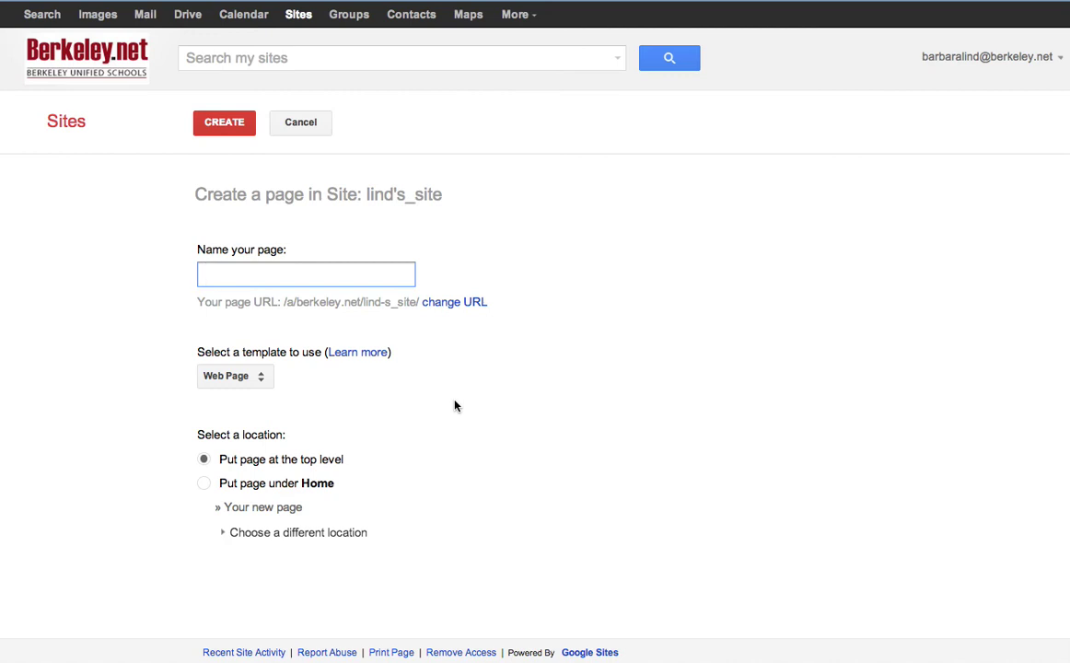
pyautogui.write('Photo')
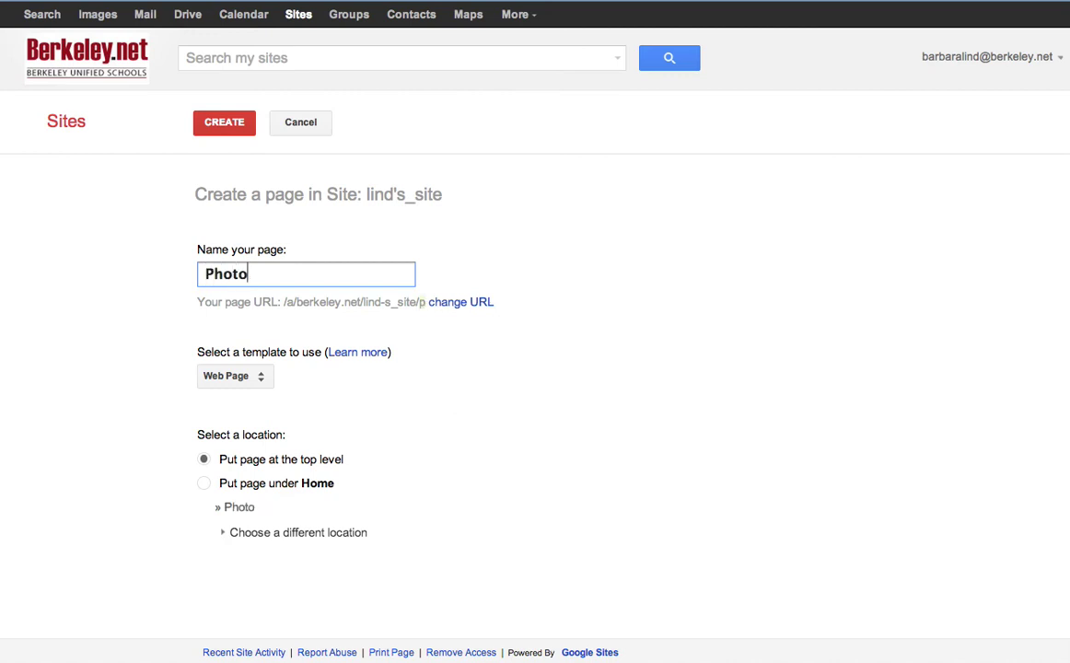
pyautogui.write('graphy')
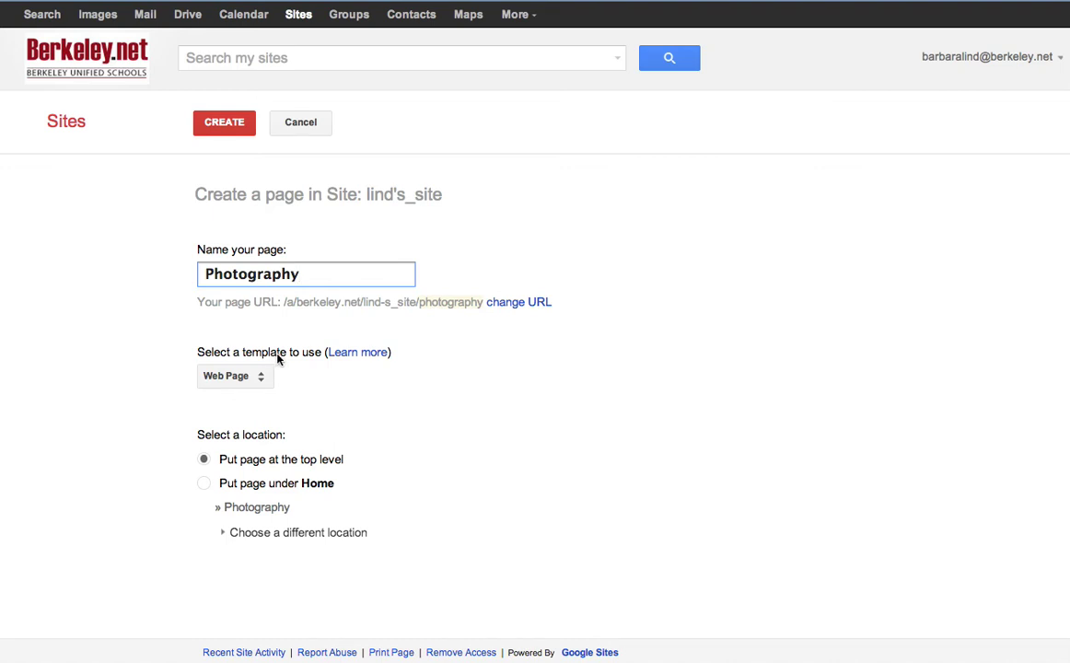
pyautogui.click(261, 377)
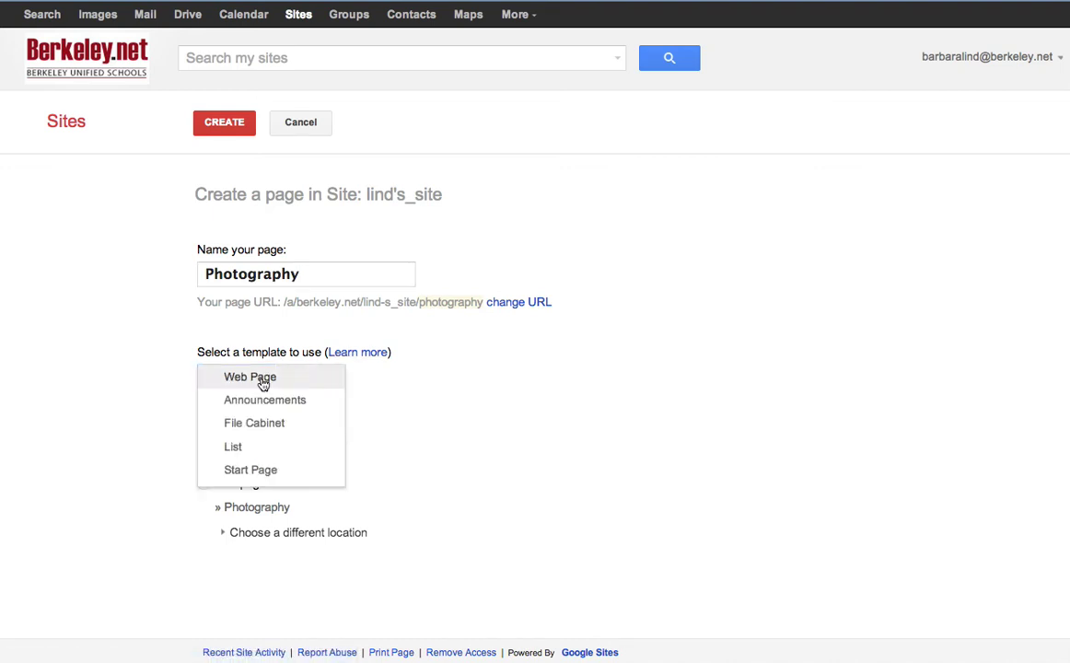
pyautogui.click(259, 399)
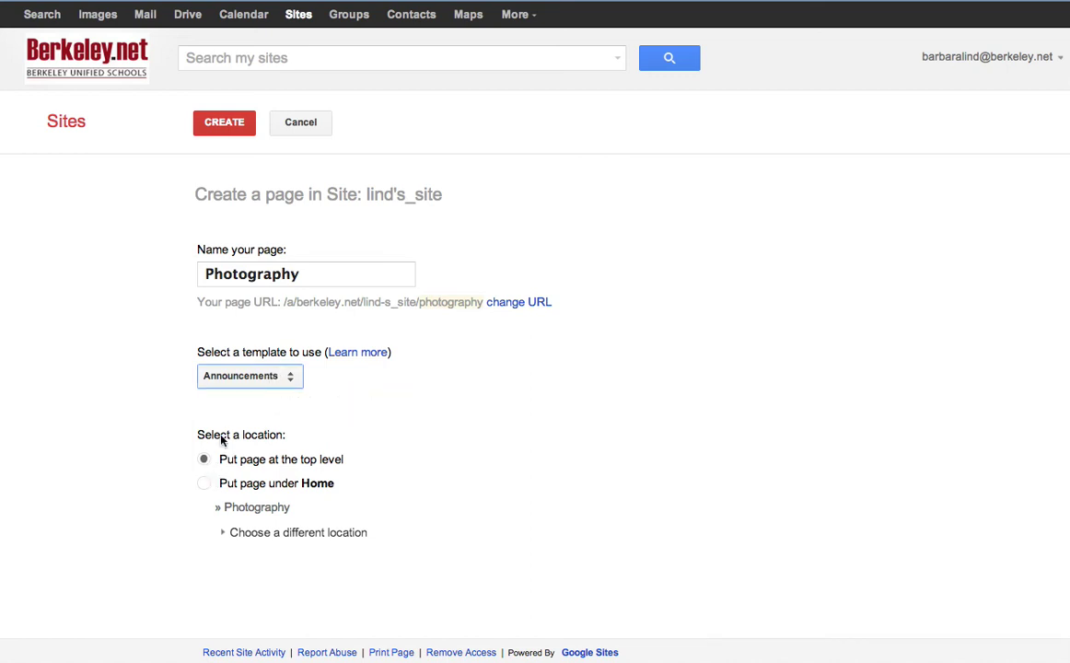
pyautogui.click(204, 489)
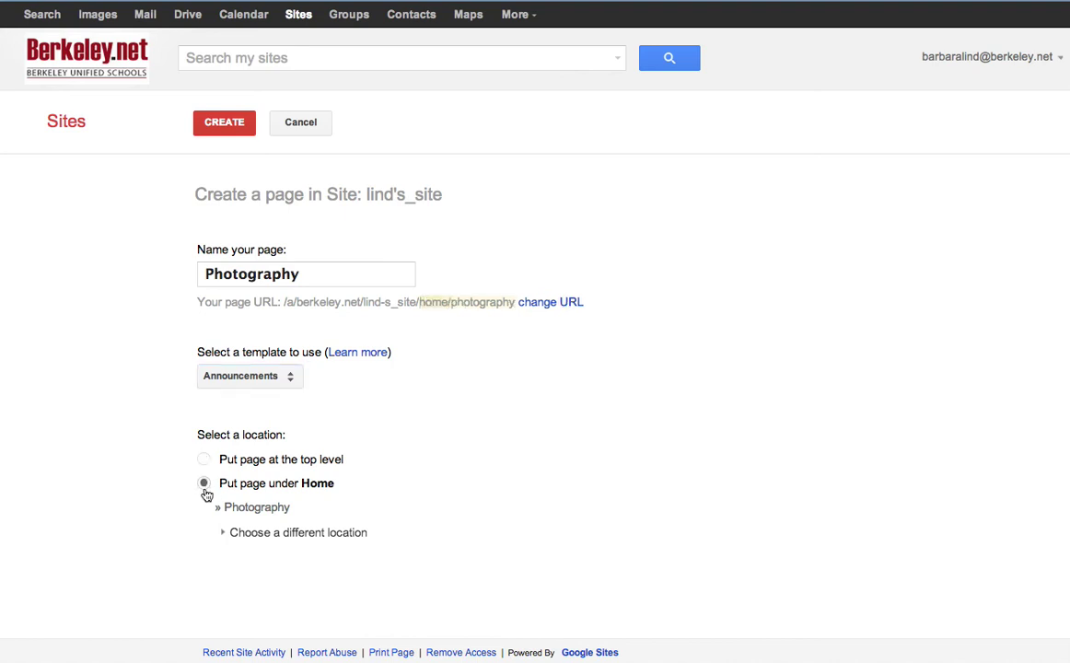
pyautogui.click(227, 126)
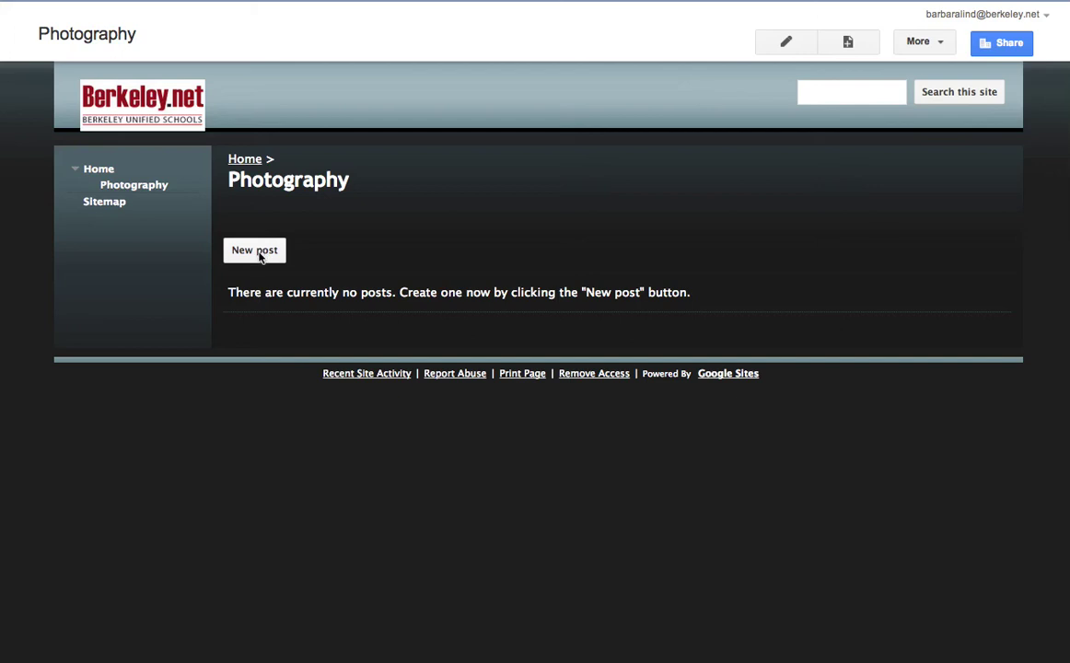
pyautogui.click(256, 258)
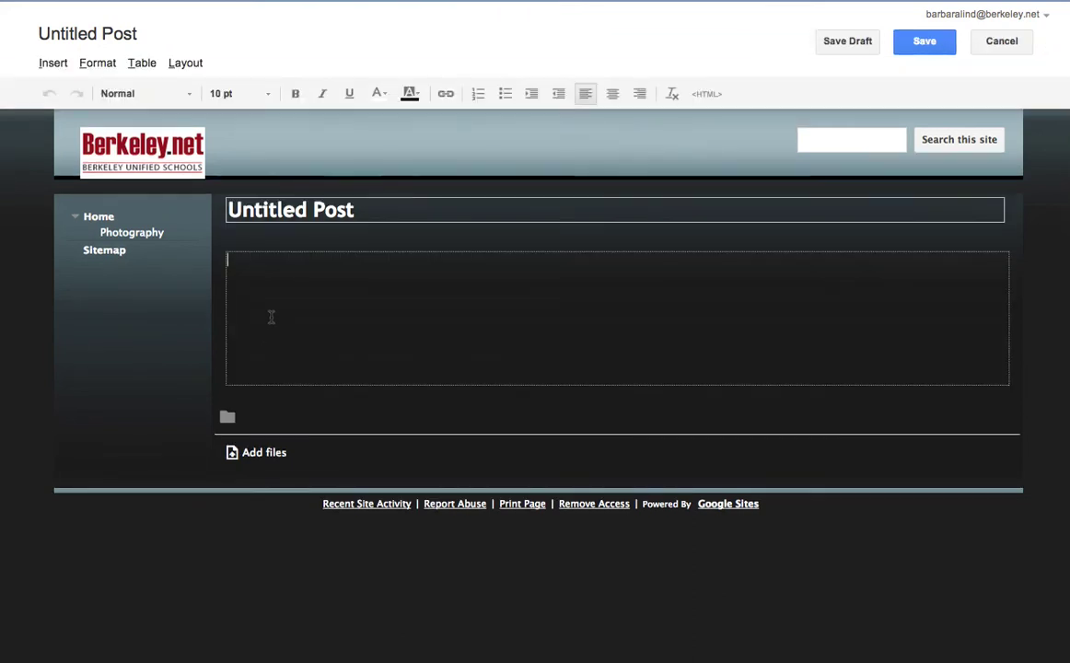
# Replace the post title with 'Basic Shots—Field Day 1'.
pyautogui.moveTo(355, 210); pyautogui.dragTo(206, 205)
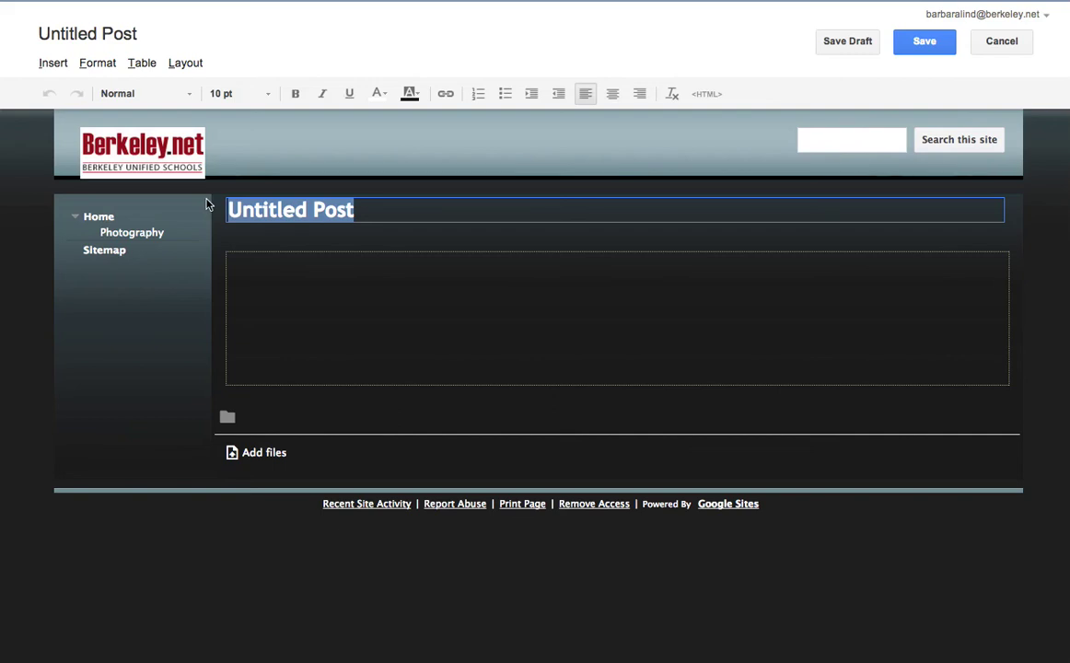
pyautogui.write('Ga')
pyautogui.press('BackSpace')
pyautogui.press('BackSpace')
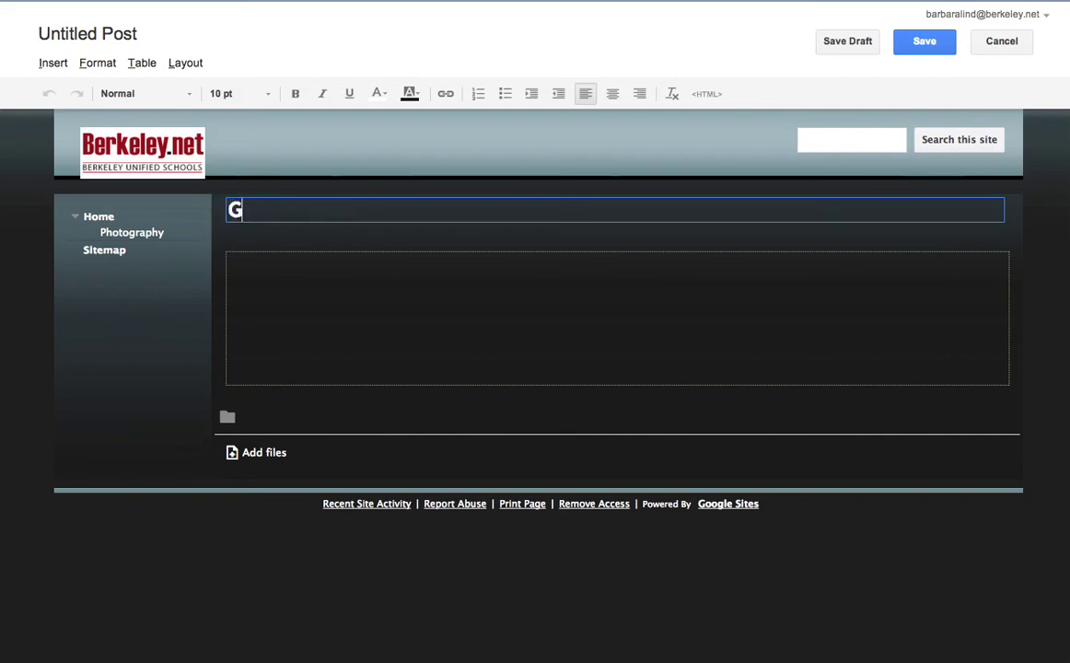
pyautogui.write('Basic')
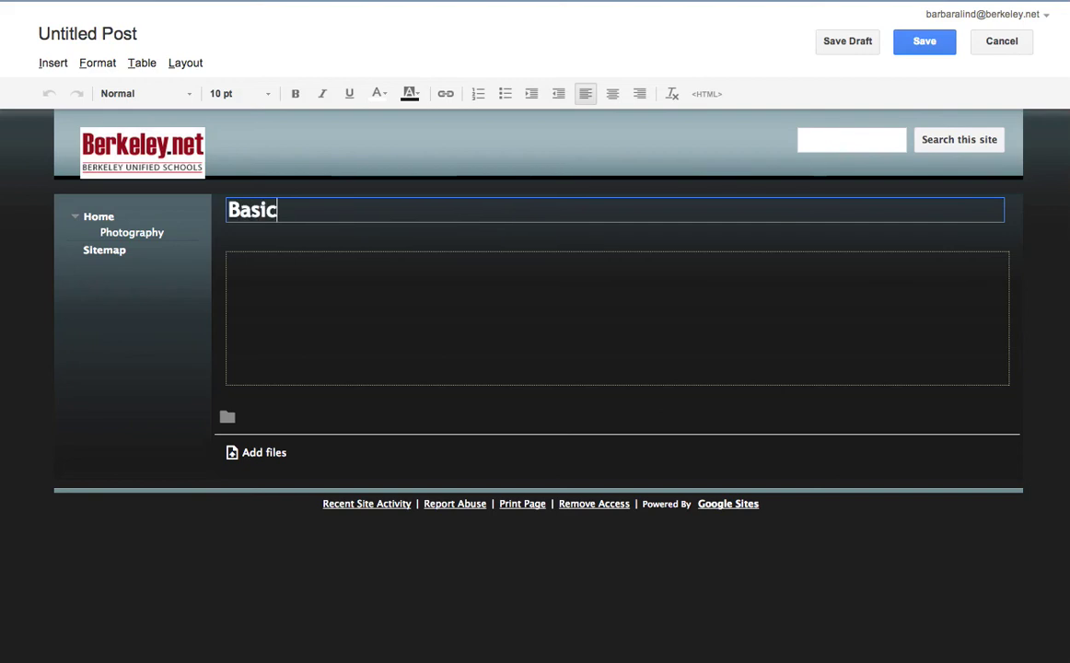
pyautogui.write(' Shots')
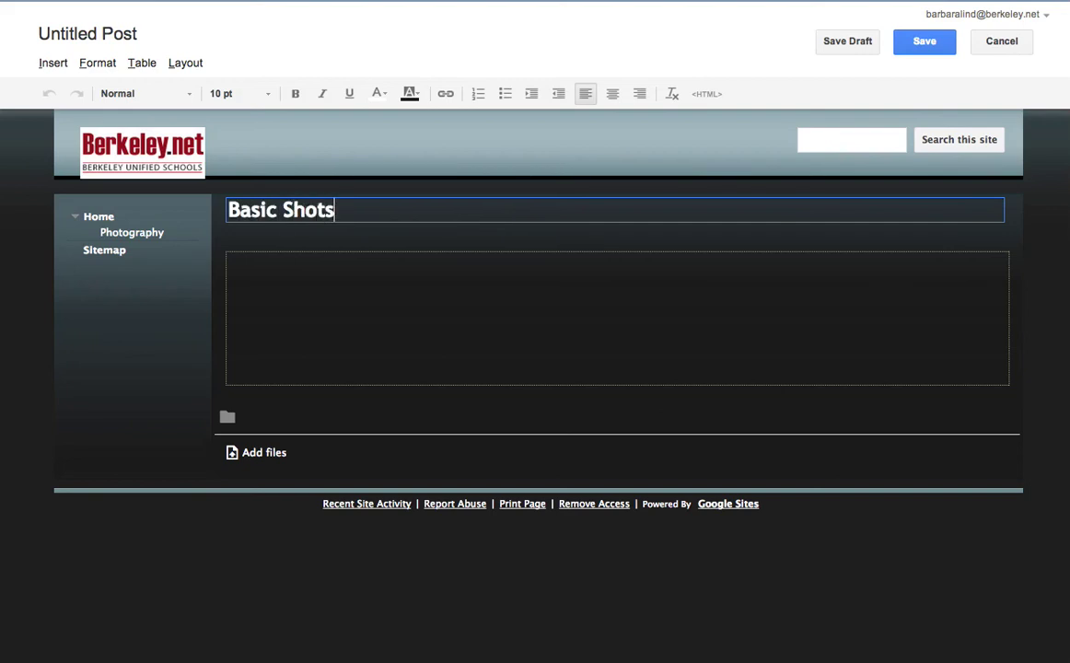
pyautogui.write('—Fiel')
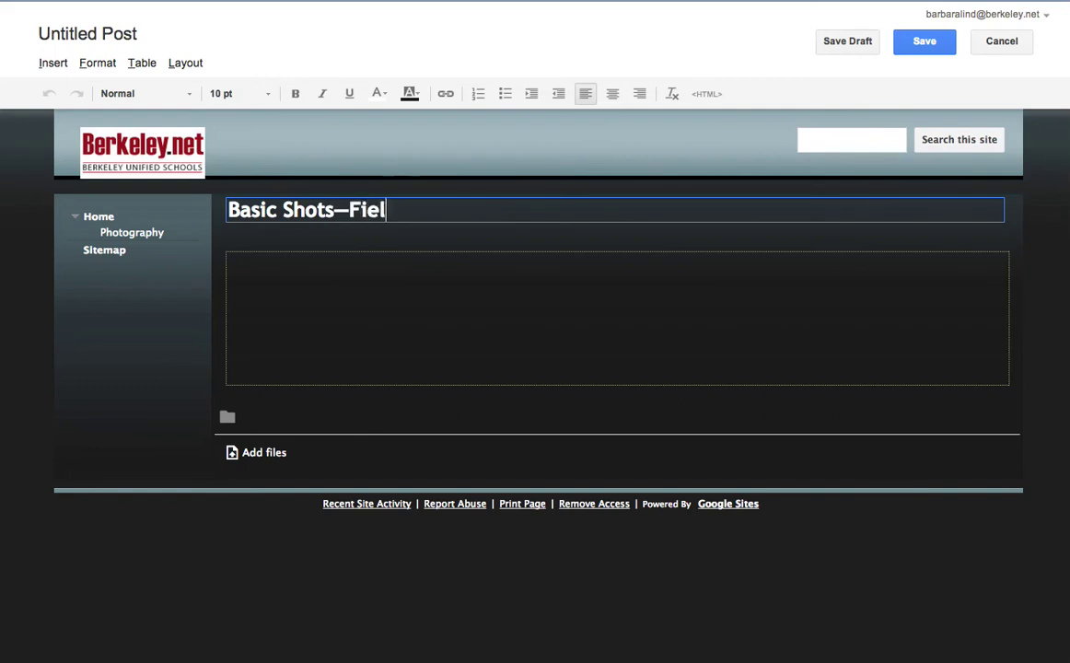
pyautogui.write('d Day 1')
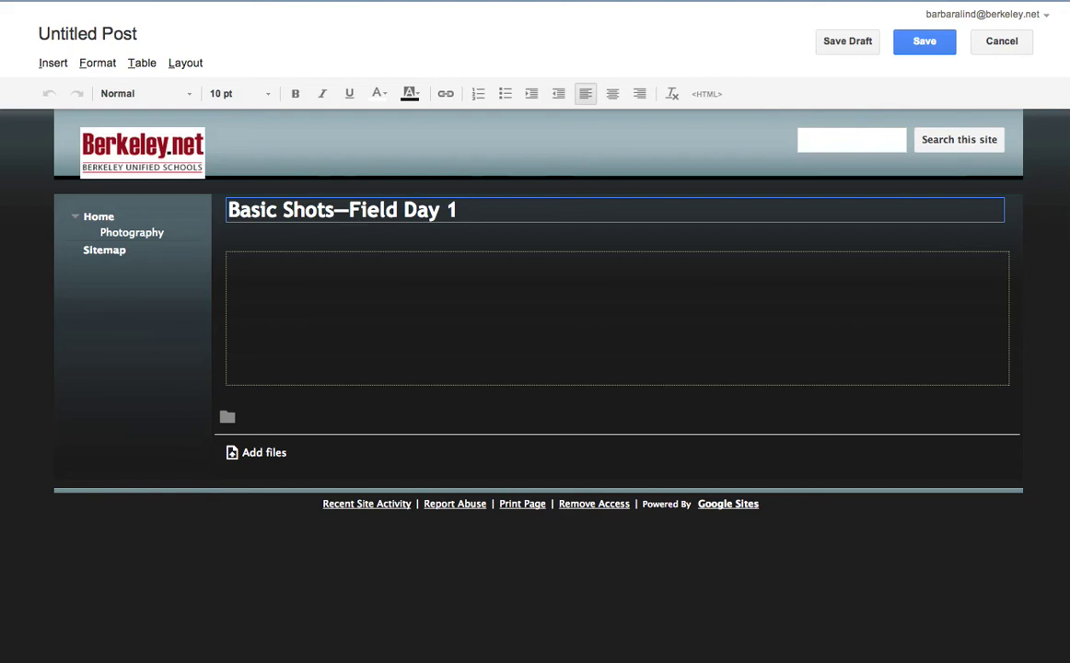
# Write the intro paragraph listing Rule of Thirds, Get Closer, Dutch Angle, Bird's Eye and Worm's Eye.
pyautogui.click(227, 260)
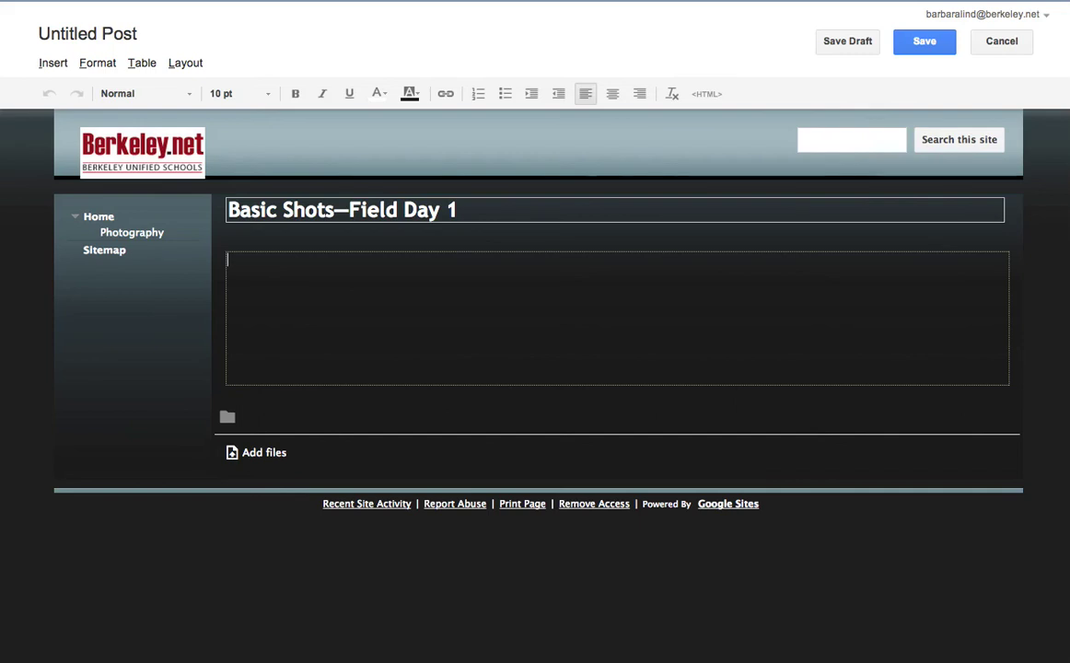
pyautogui.write('Use the basic ')
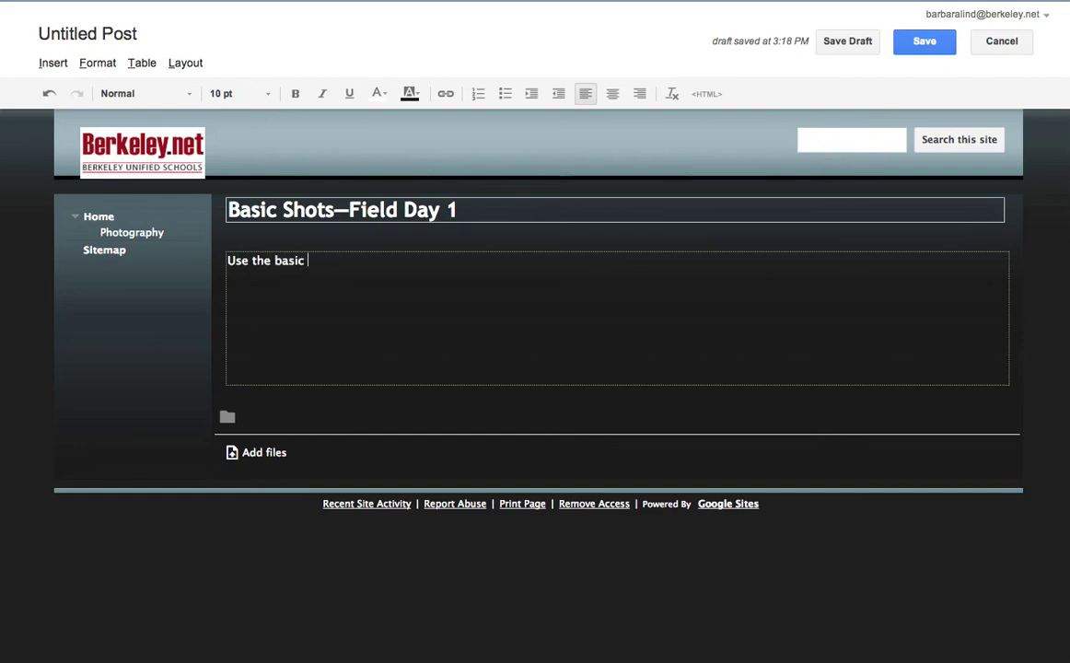
pyautogui.write('shots tip')
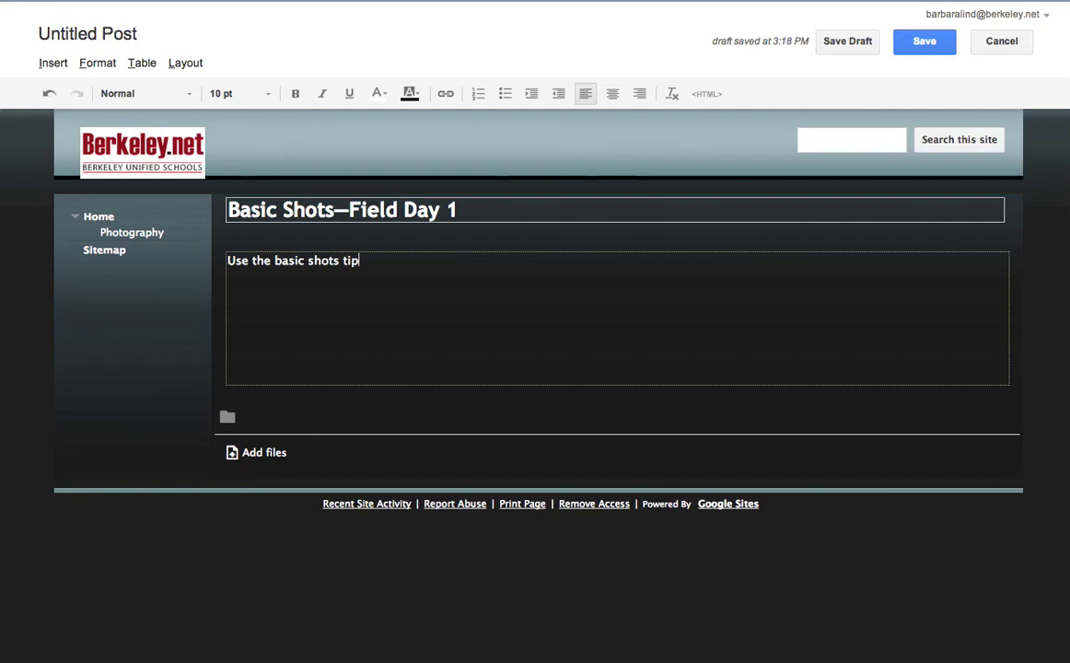
pyautogui.write('s to improve')
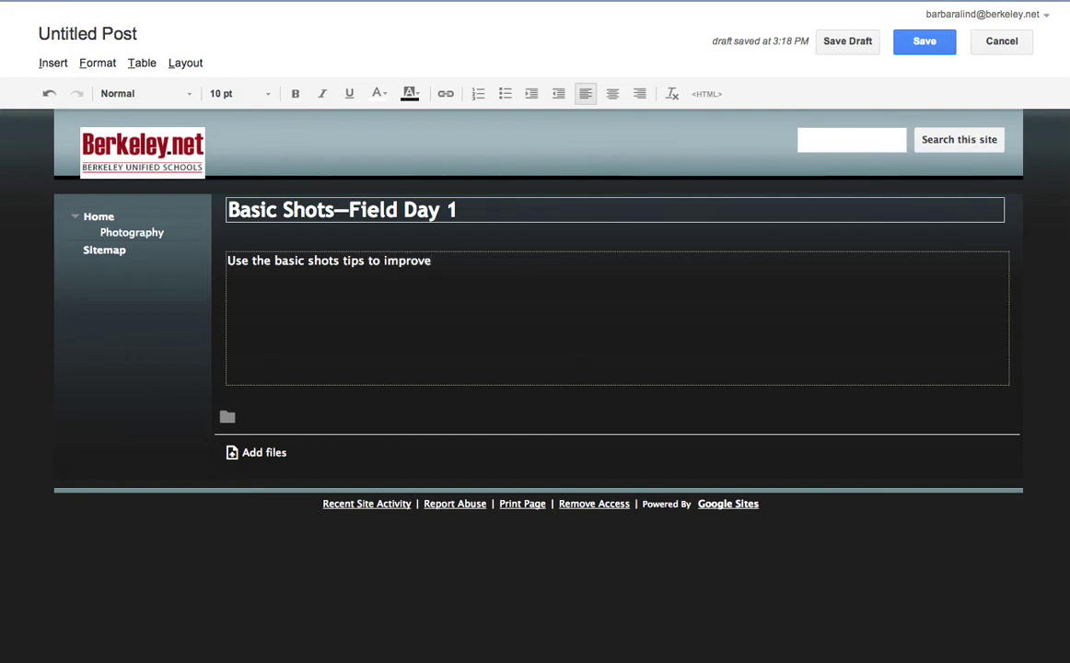
pyautogui.write(' the comp')
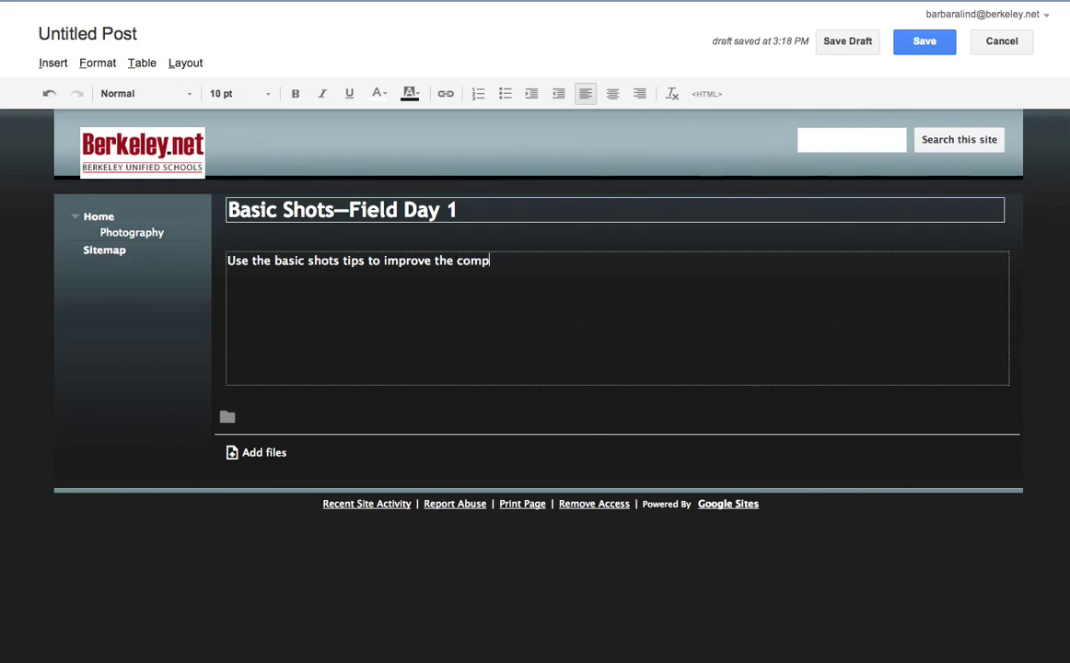
pyautogui.write('osition of yuo')
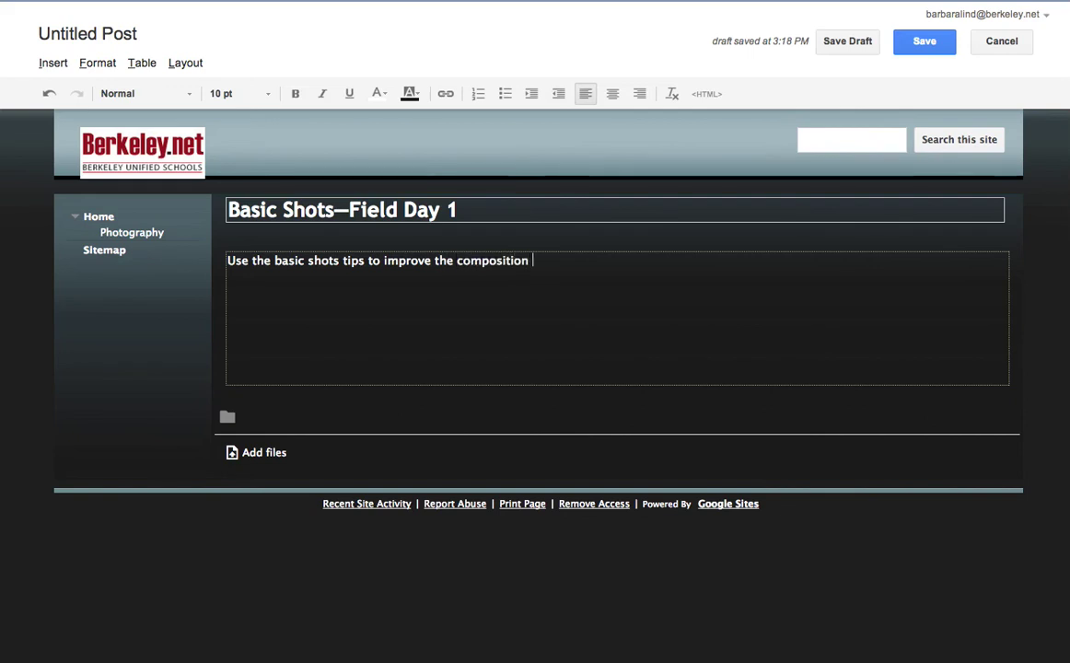
pyautogui.press('BackSpace')
pyautogui.press('BackSpace')
pyautogui.write('our pho')
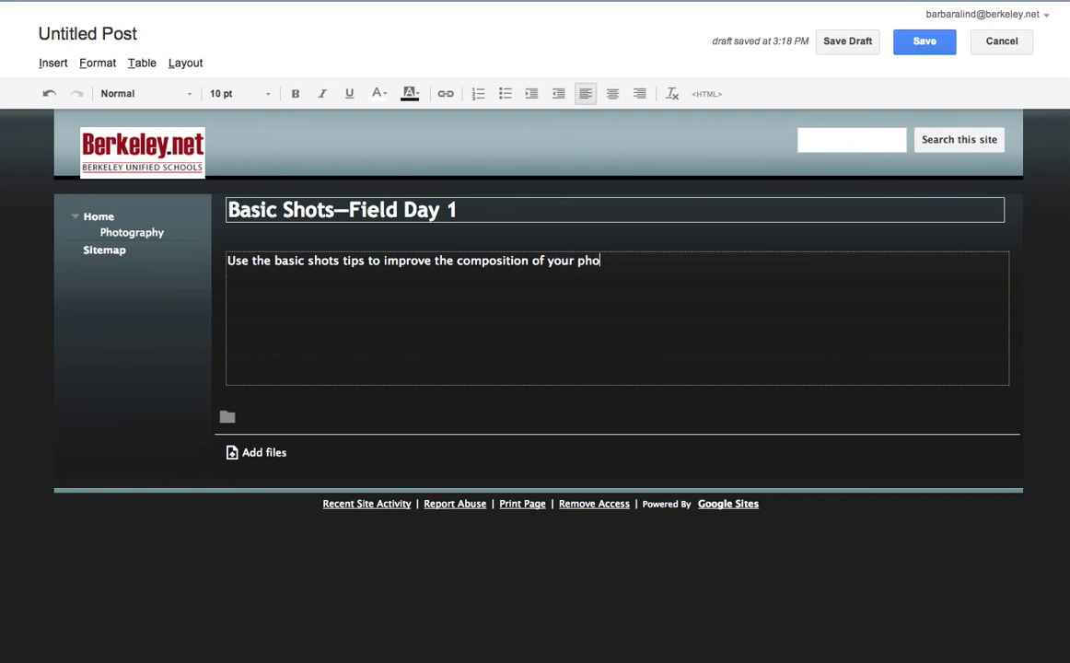
pyautogui.write('tographs')
pyautogui.write('. The shot')
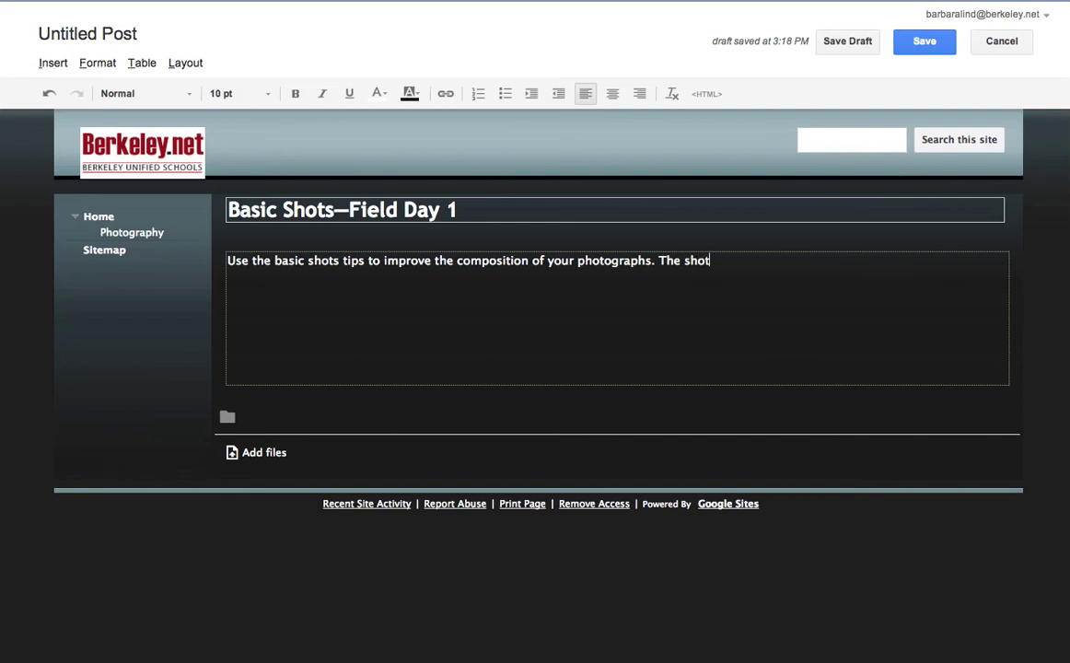
pyautogui.write('s we focused on for ')
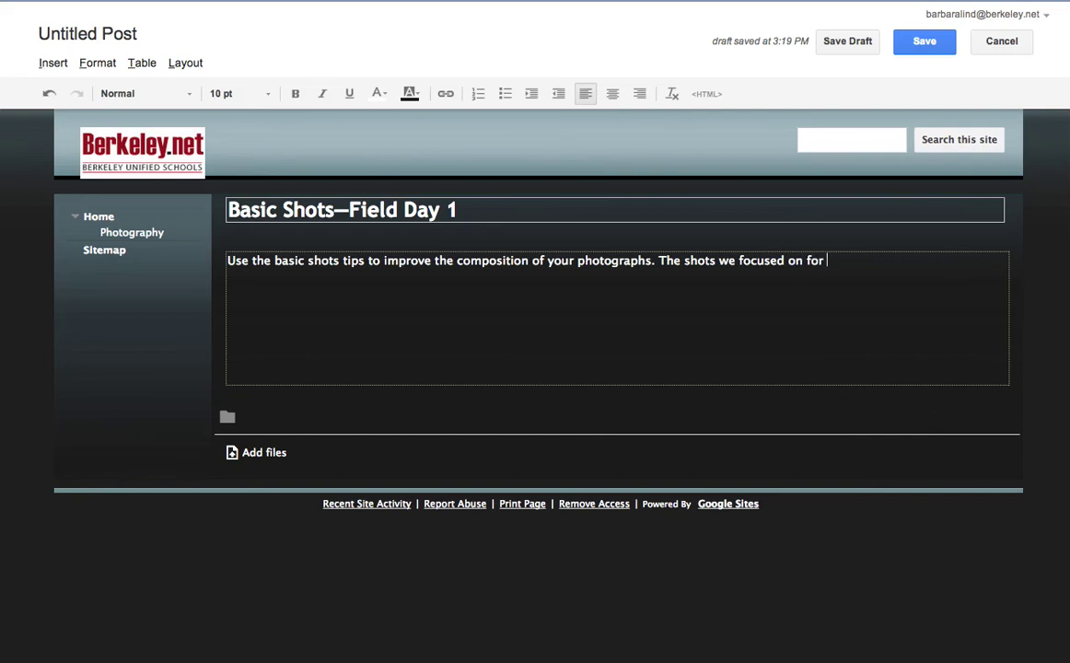
pyautogui.write('our first field day ')
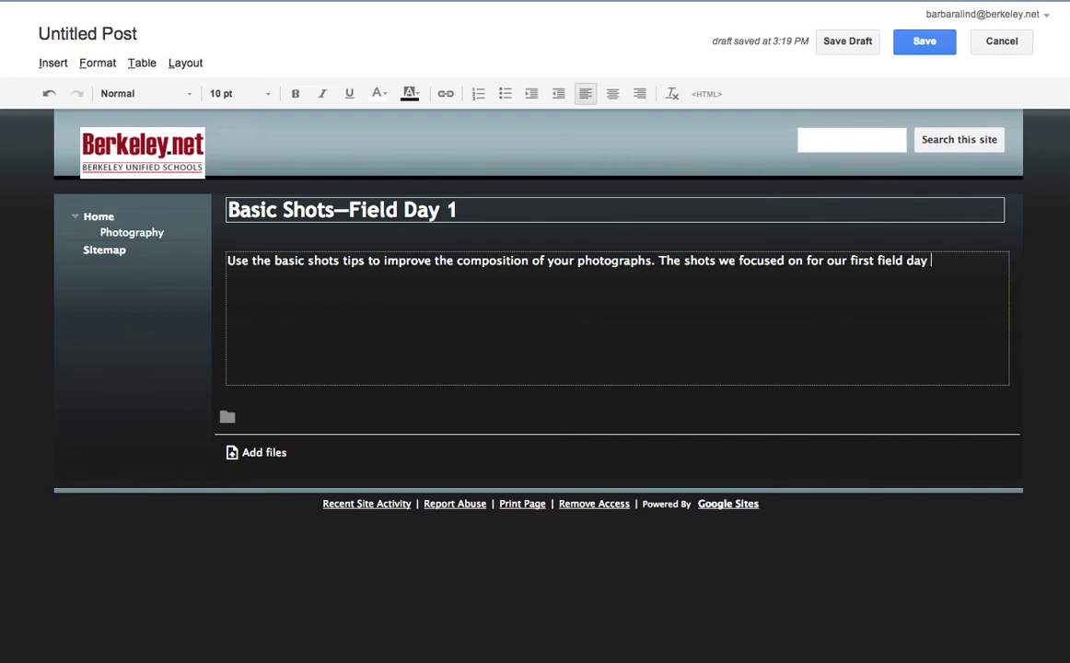
pyautogui.write('were:')
pyautogui.press('Return')
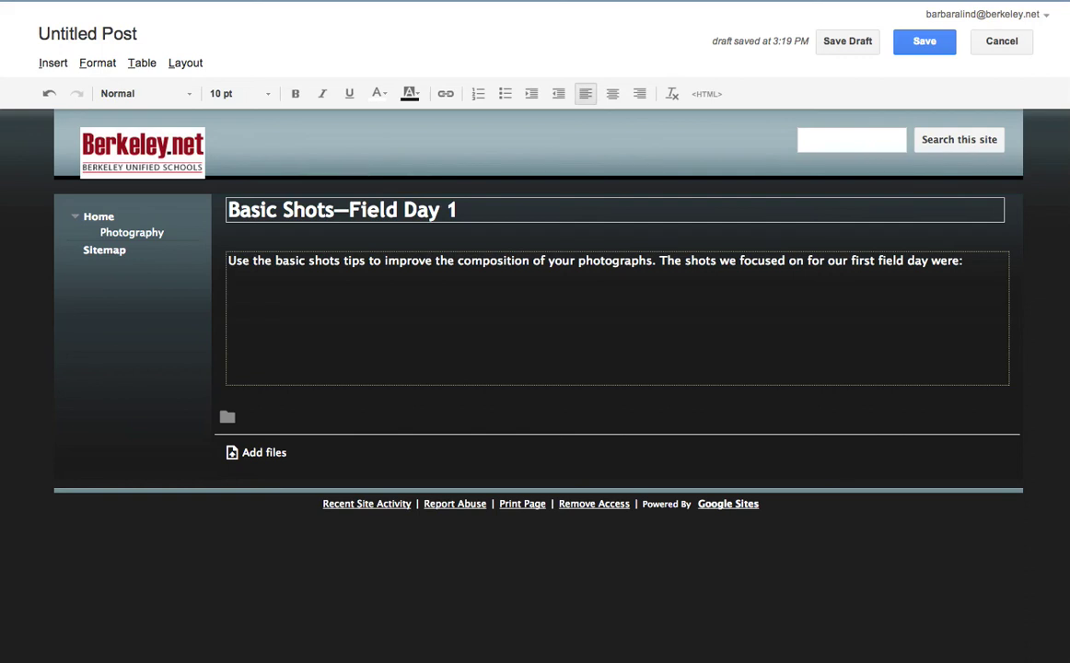
pyautogui.write('Rule of Thirds, Get')
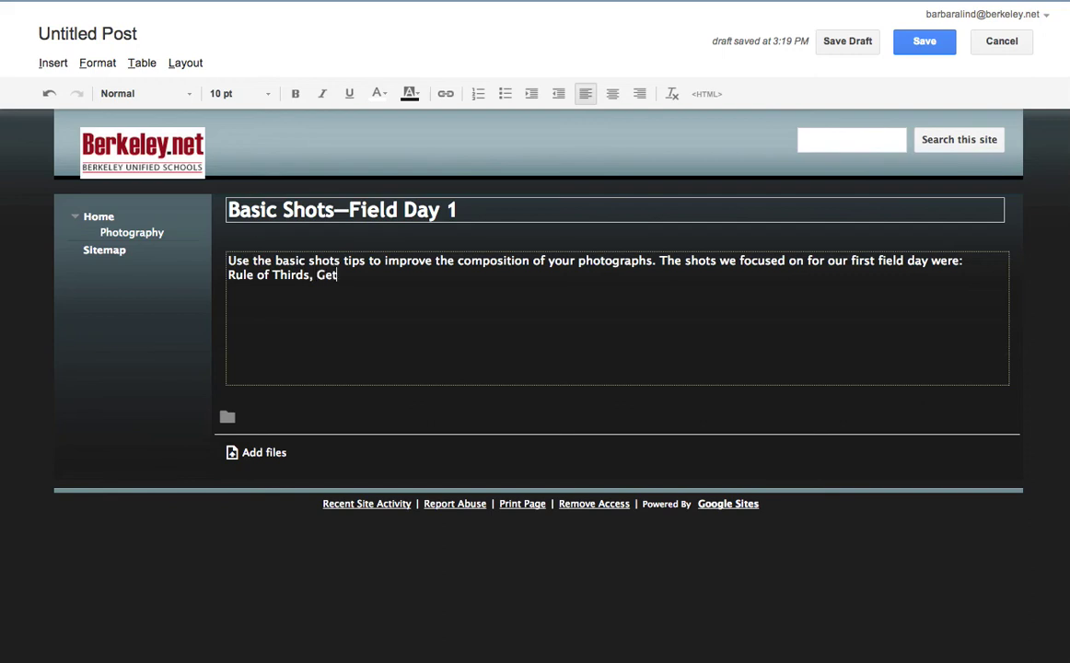
pyautogui.write(' Closer, Dutch Angle,')
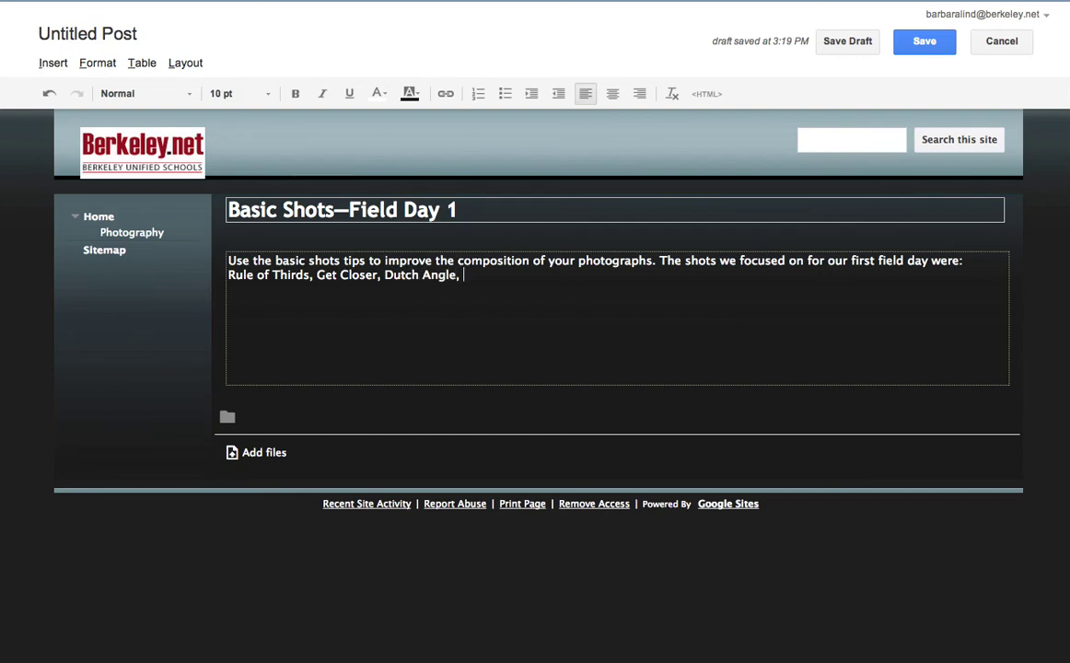
pyautogui.write(' Bird')
pyautogui.write(' and')
pyautogui.press('BackSpace')
pyautogui.press('BackSpace')
pyautogui.press('BackSpace')
pyautogui.write("Eye and Worm's")
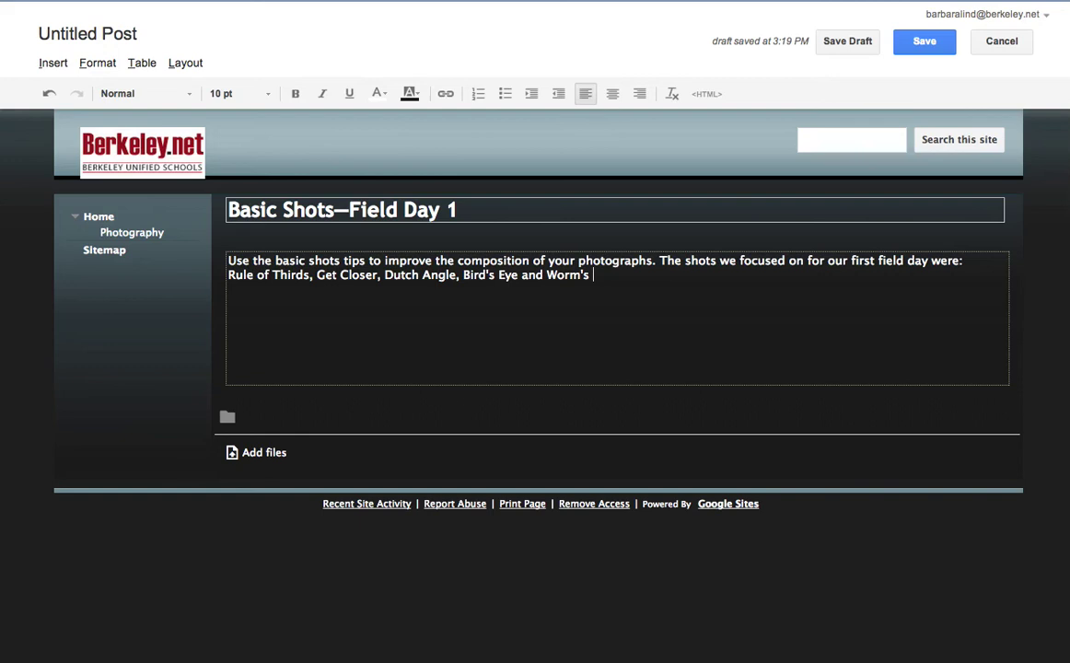
pyautogui.write(' Eye.')
pyautogui.press('Return')
# Insert a 3-column, 2-row table below the intro and place the cursor in its first cell.
pyautogui.click(138, 63)
pyautogui.moveTo(189, 90)
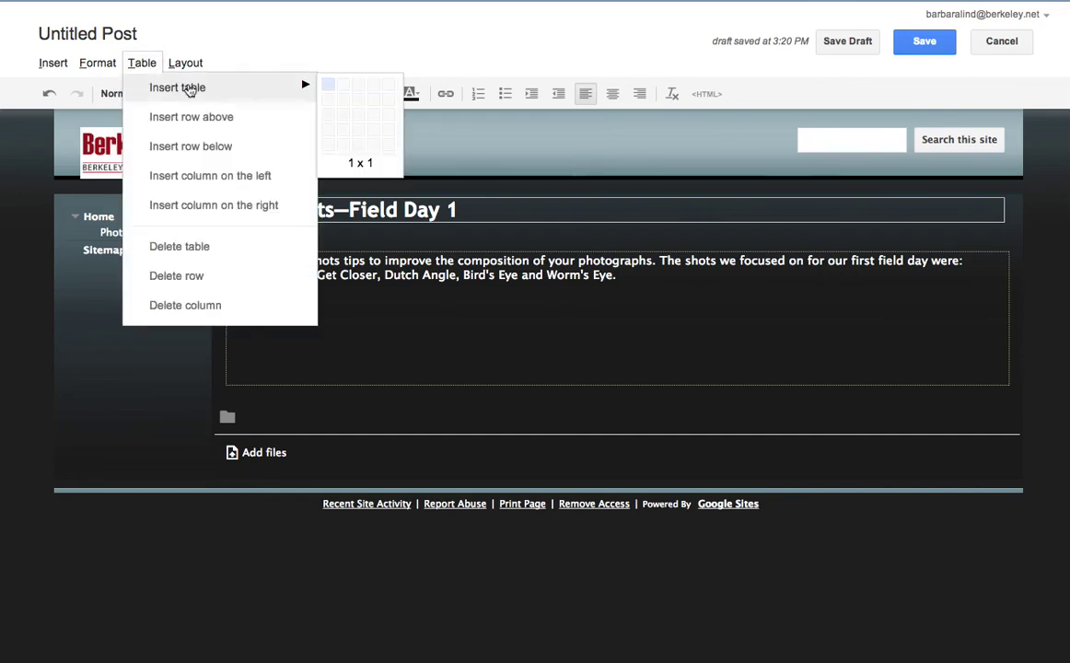
pyautogui.click(355, 103)
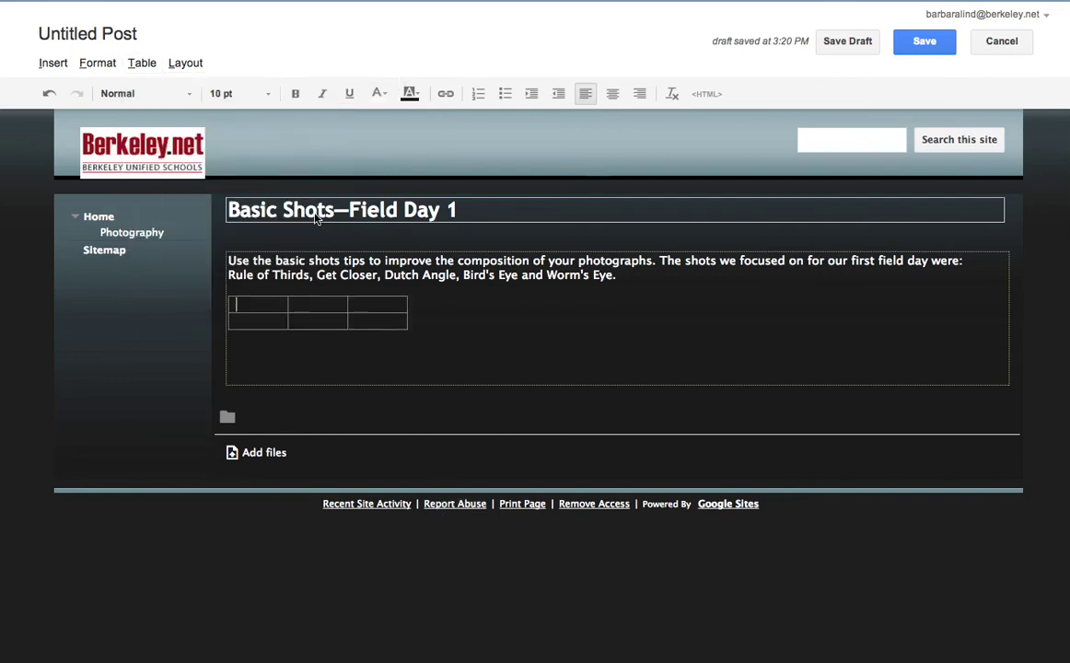
pyautogui.click(139, 62)
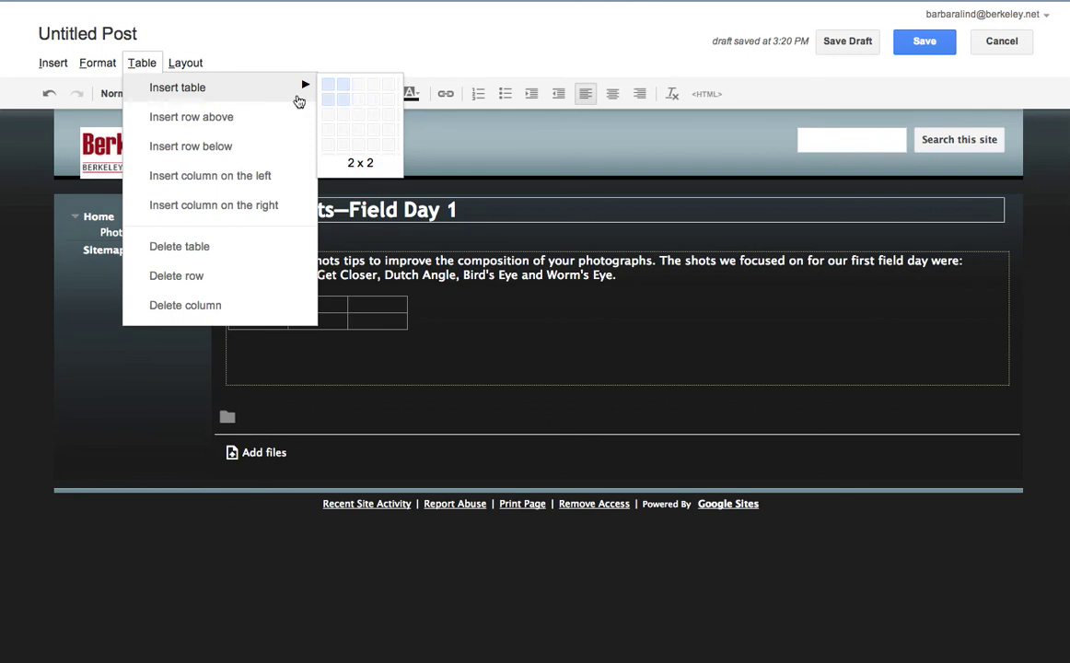
pyautogui.click(368, 52)
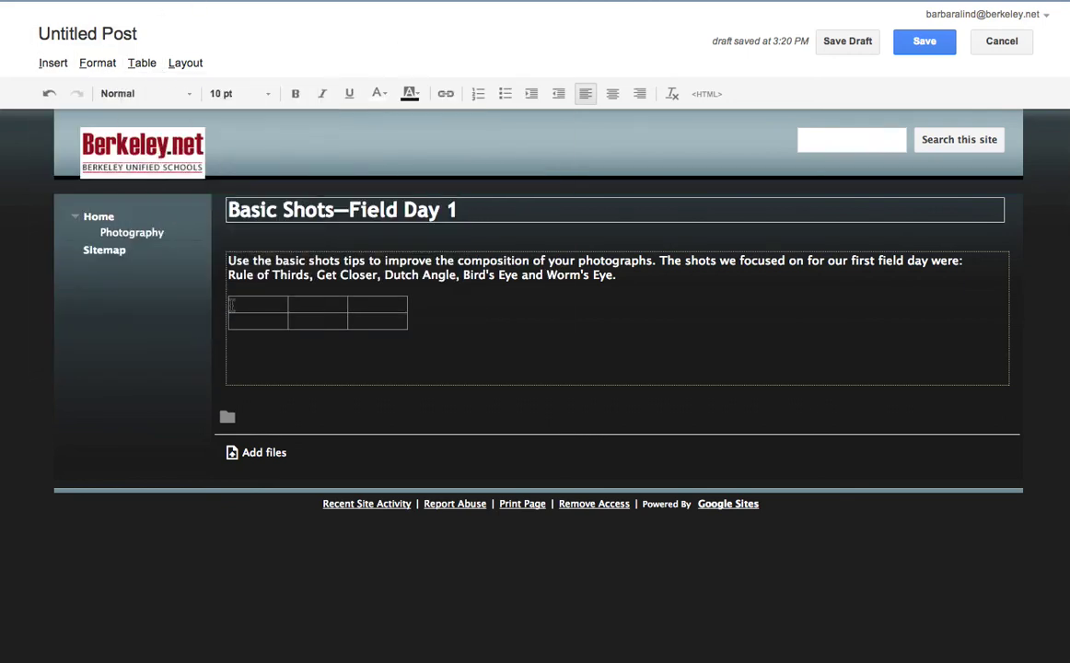
pyautogui.click(231, 305)
# Insert rule of thirds.jpg from the basic shots folder into the first cell at small size.
pyautogui.click(55, 63)
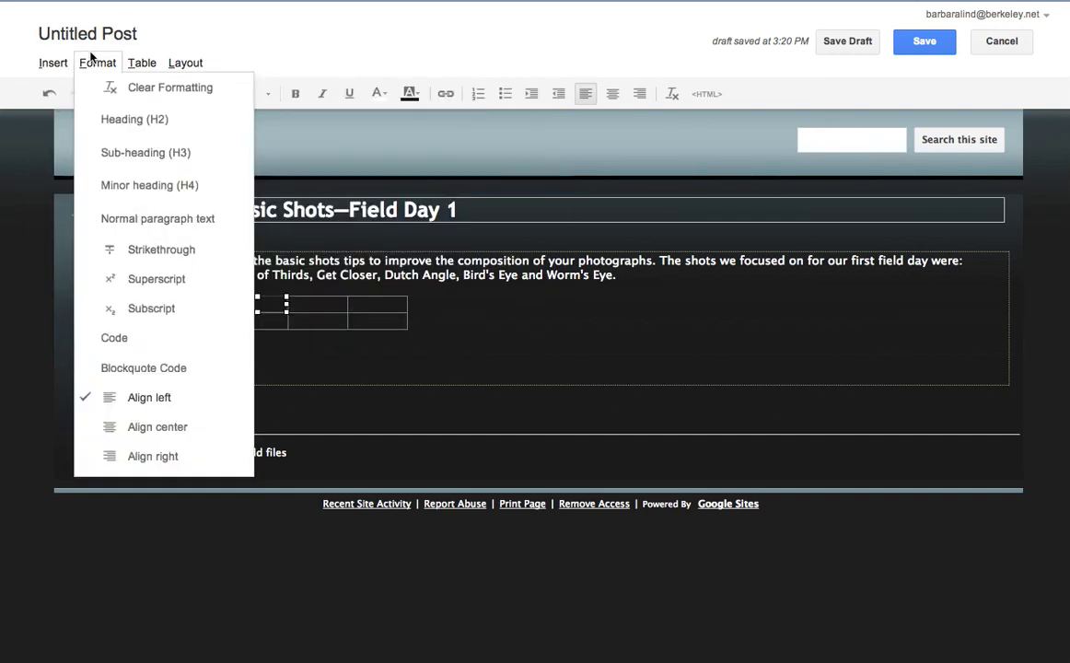
pyautogui.moveTo(185, 63)
pyautogui.press('Escape')
pyautogui.click(53, 63)
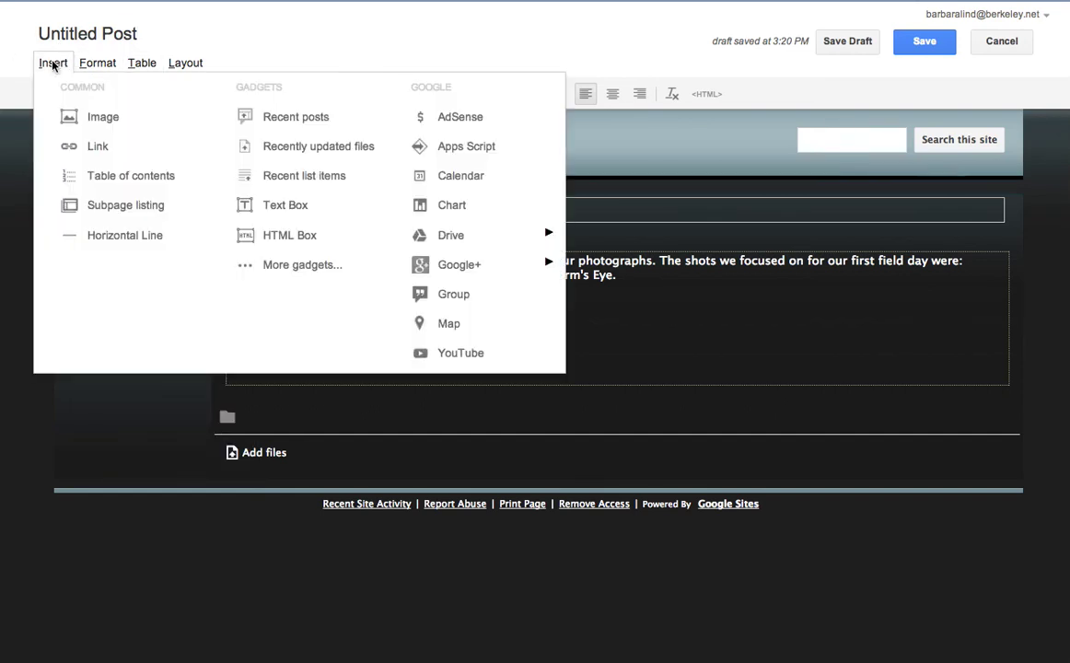
pyautogui.click(92, 118)
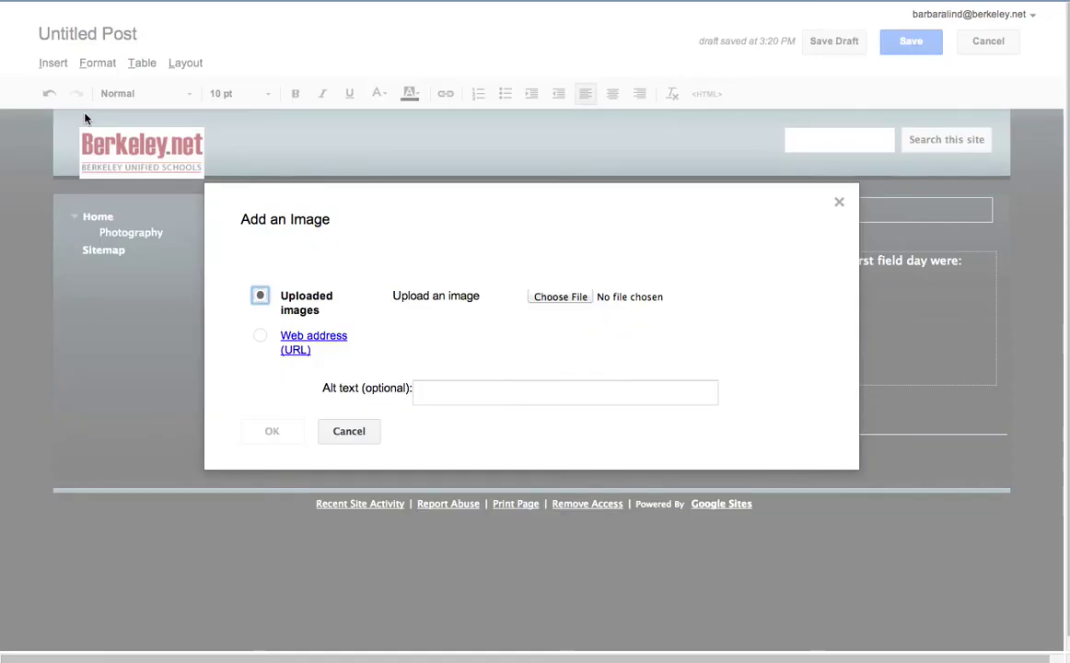
pyautogui.click(573, 297)
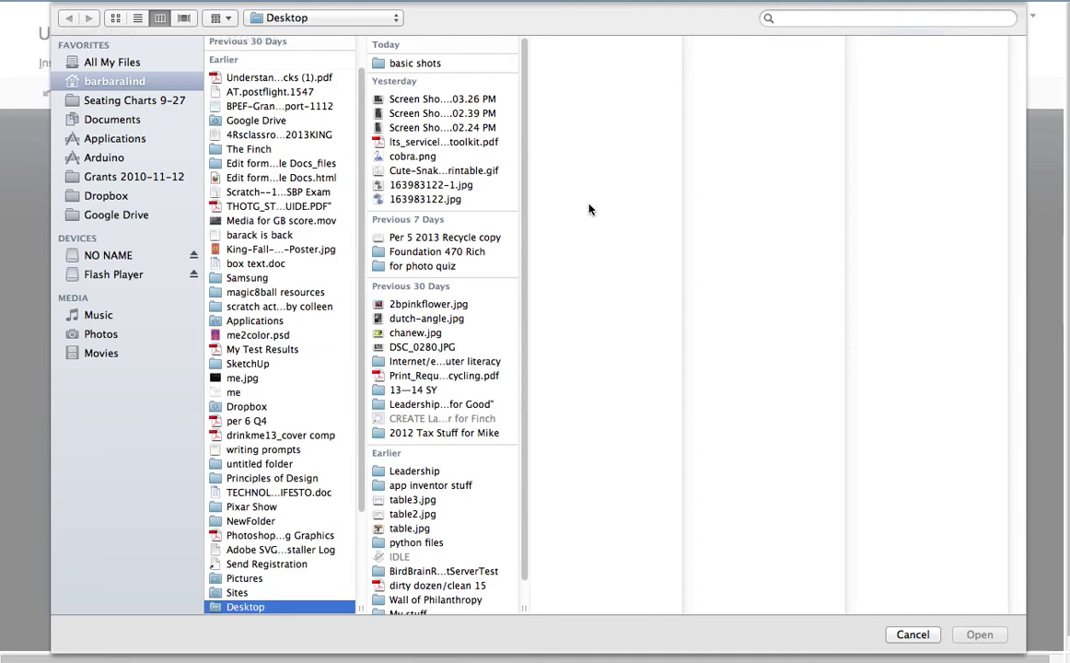
pyautogui.click(440, 63)
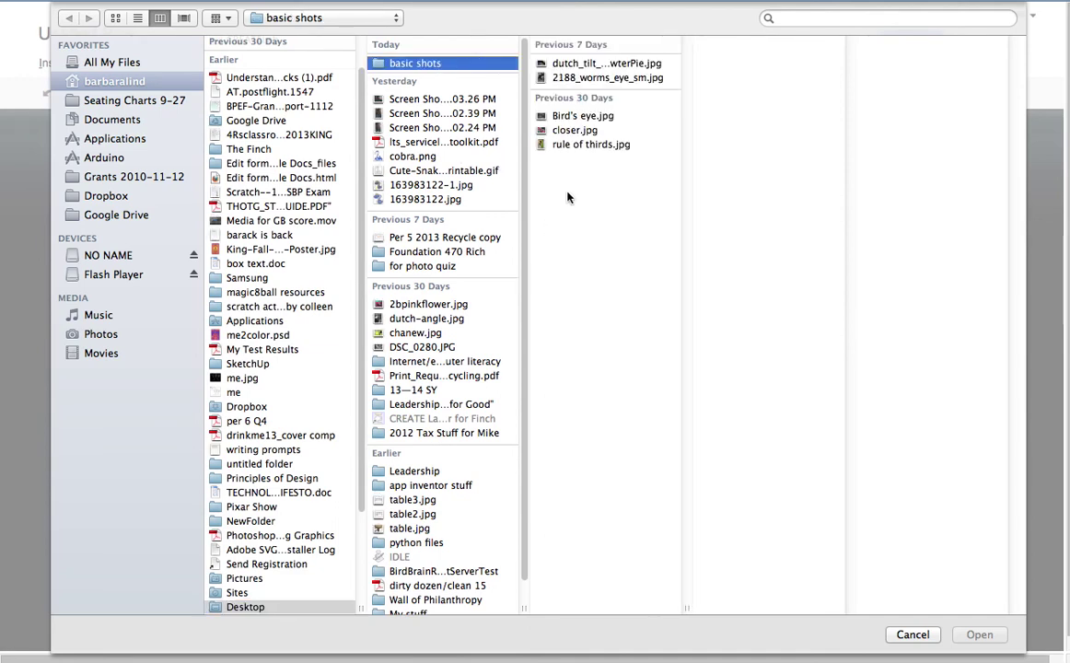
pyautogui.click(557, 146)
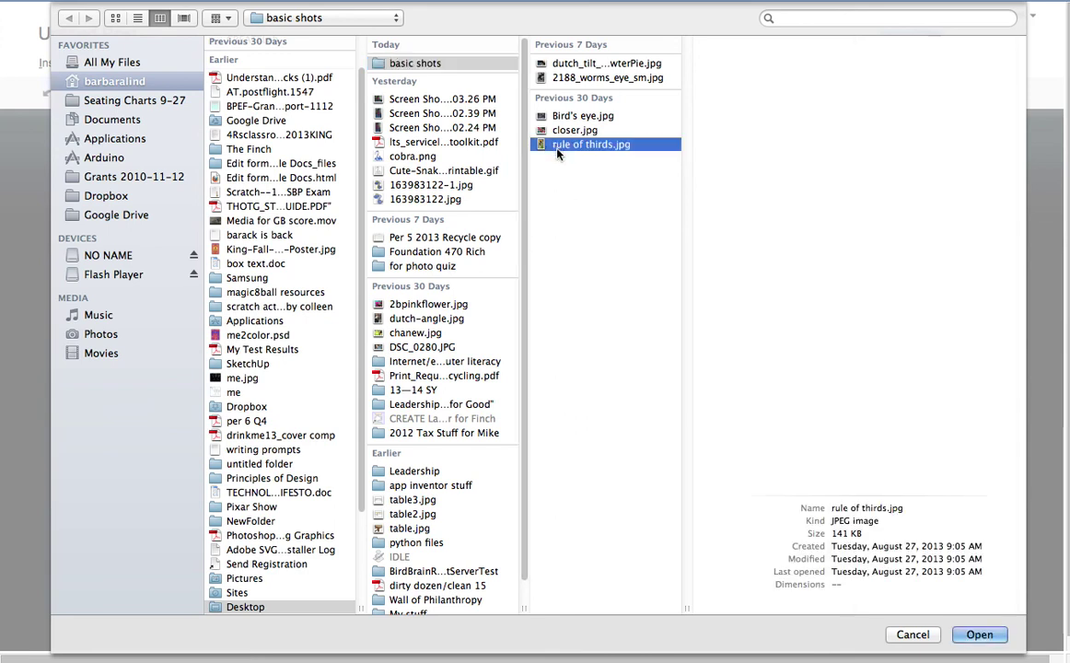
pyautogui.click(983, 636)
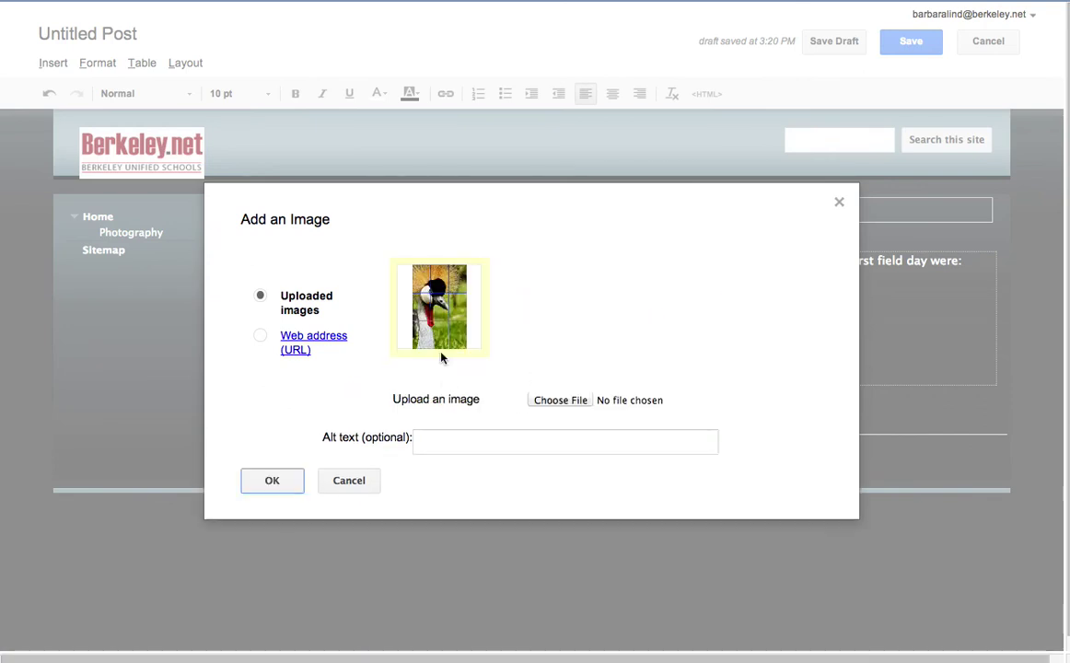
pyautogui.click(269, 480)
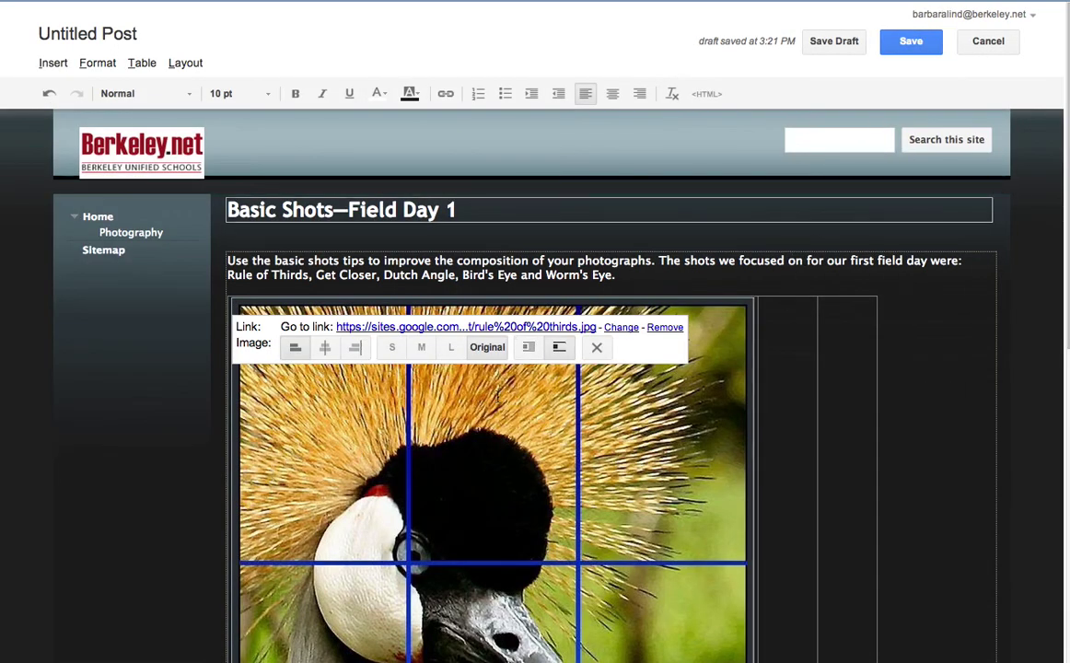
pyautogui.click(392, 348)
pyautogui.click(376, 311)
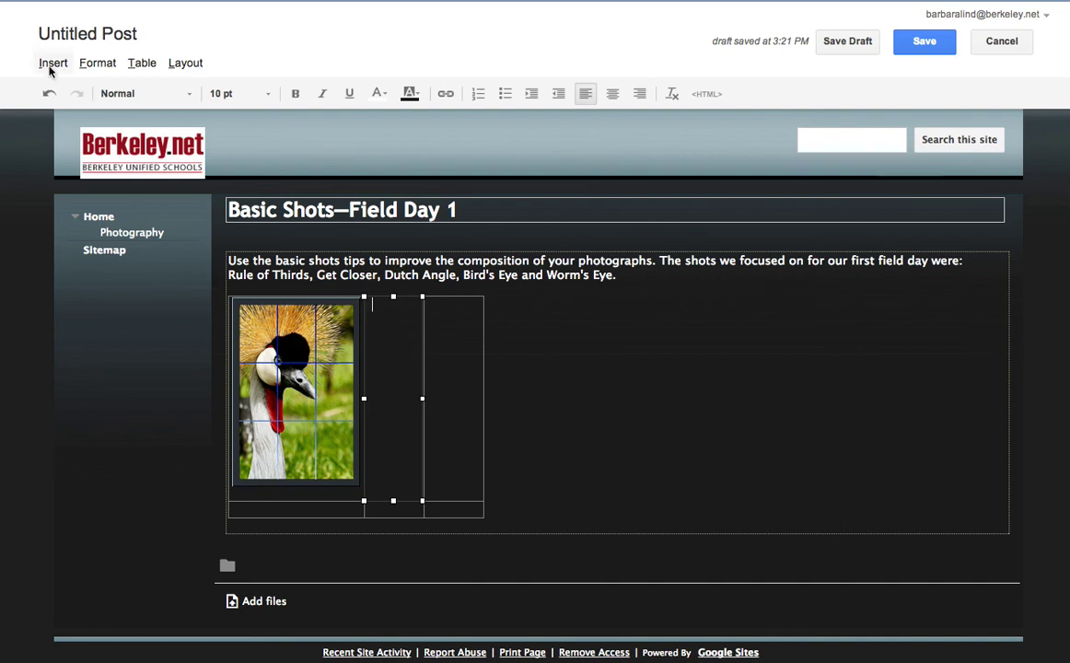
# Insert closer.jpg from basic shots into the middle cell and set it to small size.
pyautogui.click(53, 64)
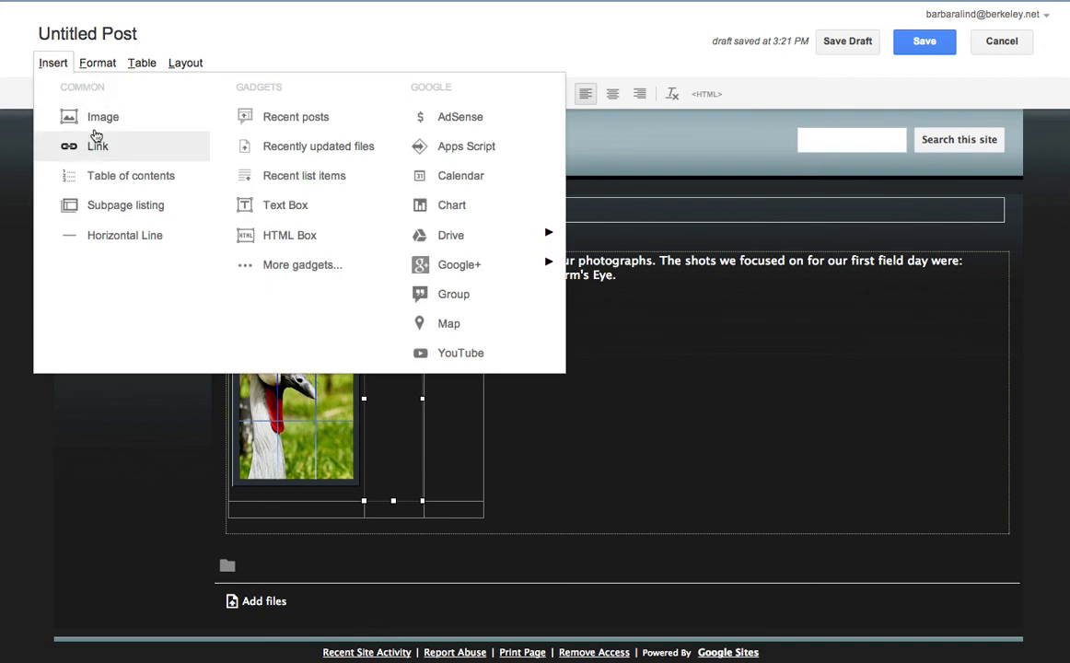
pyautogui.click(107, 119)
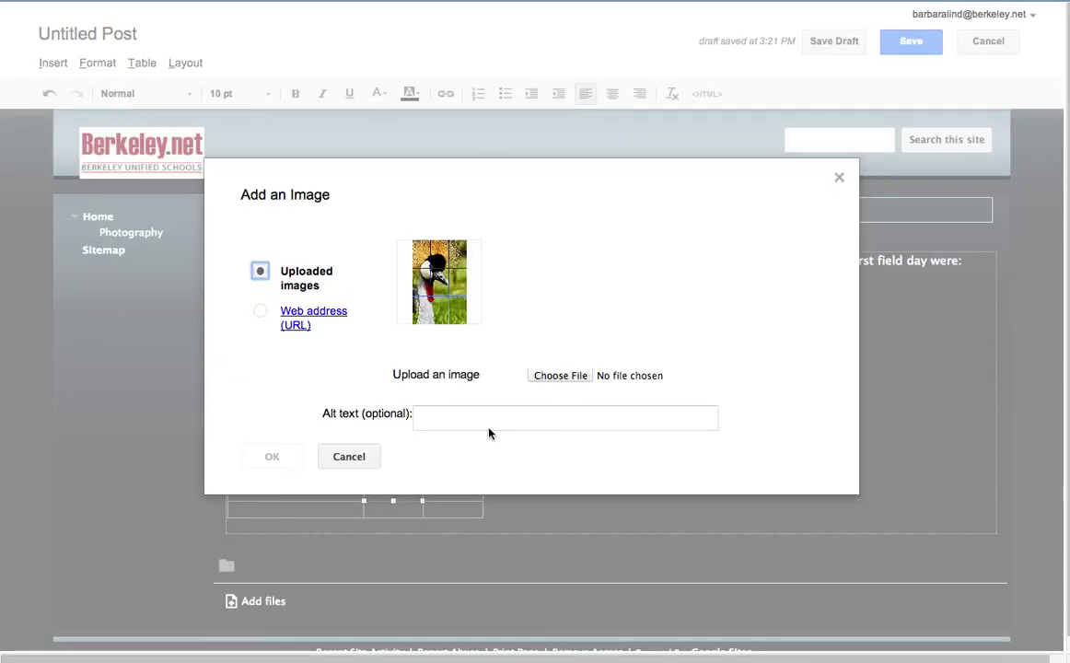
pyautogui.click(581, 378)
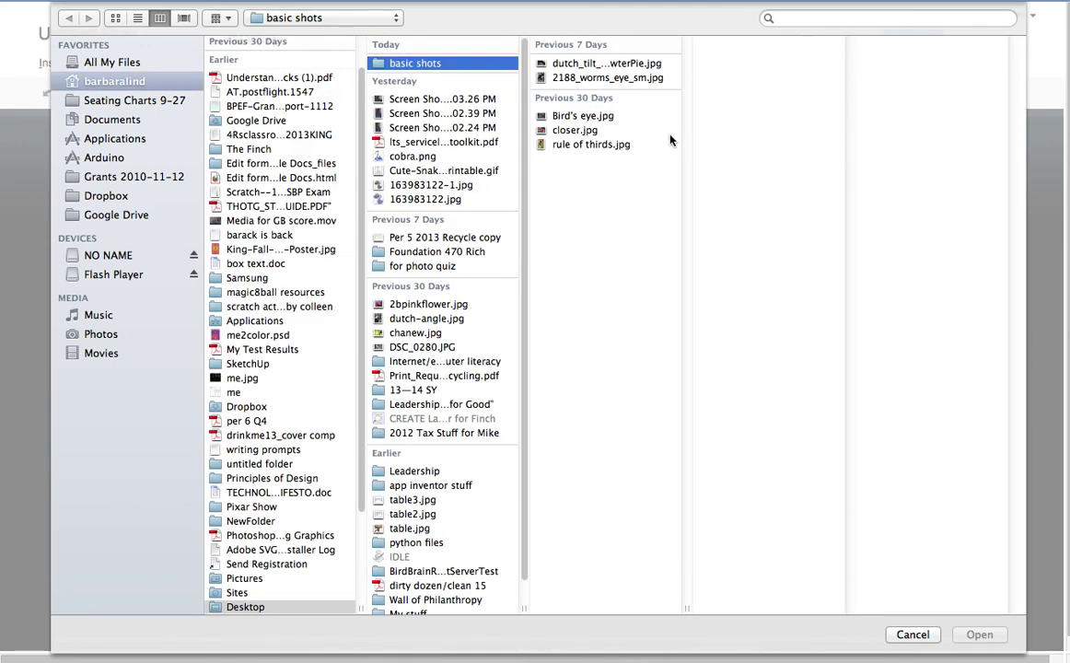
pyautogui.click(573, 131)
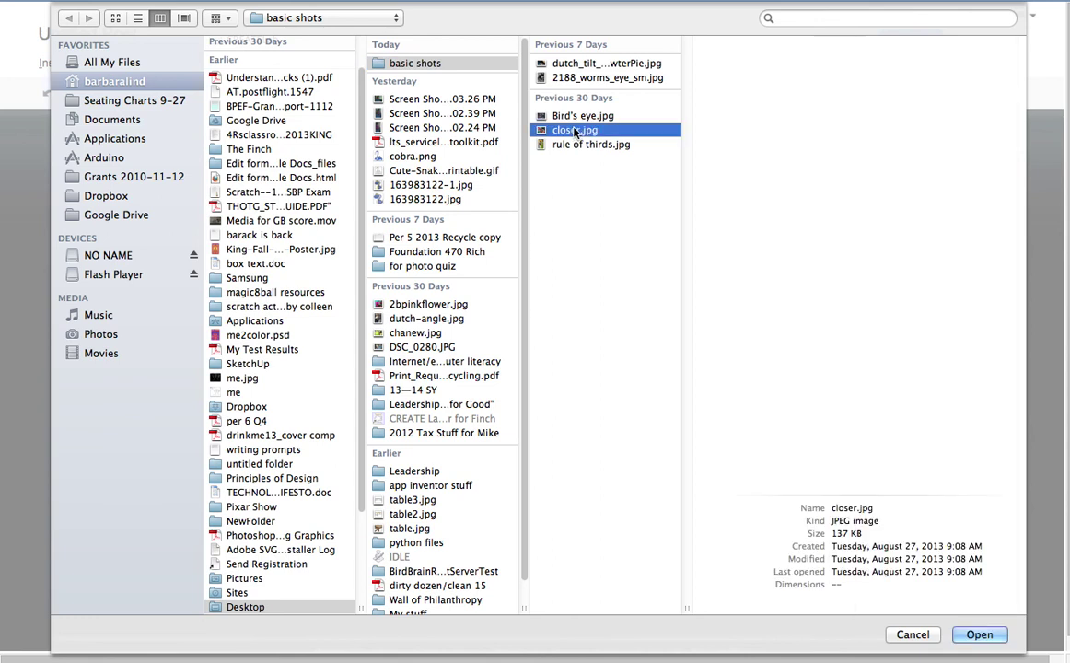
pyautogui.click(980, 634)
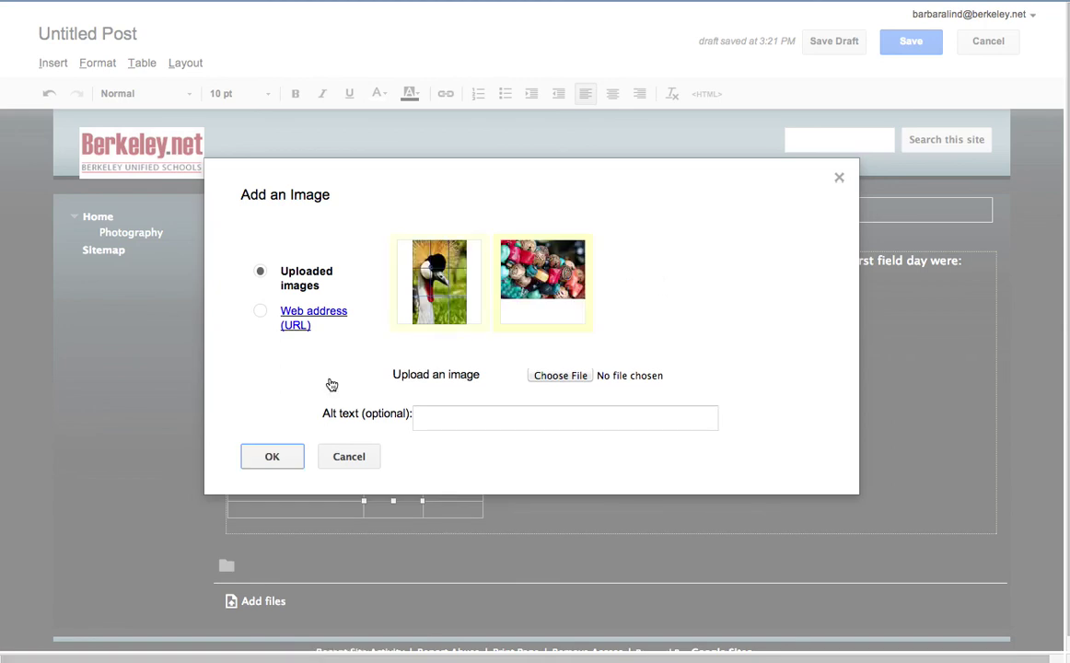
pyautogui.click(273, 456)
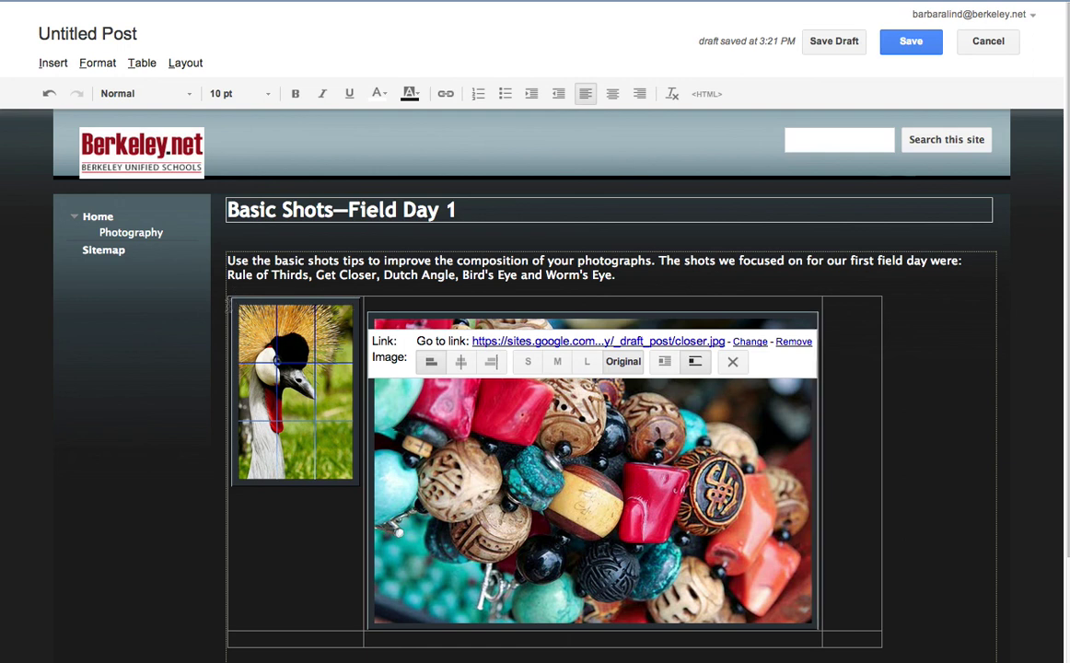
pyautogui.click(230, 300)
pyautogui.press('Return')
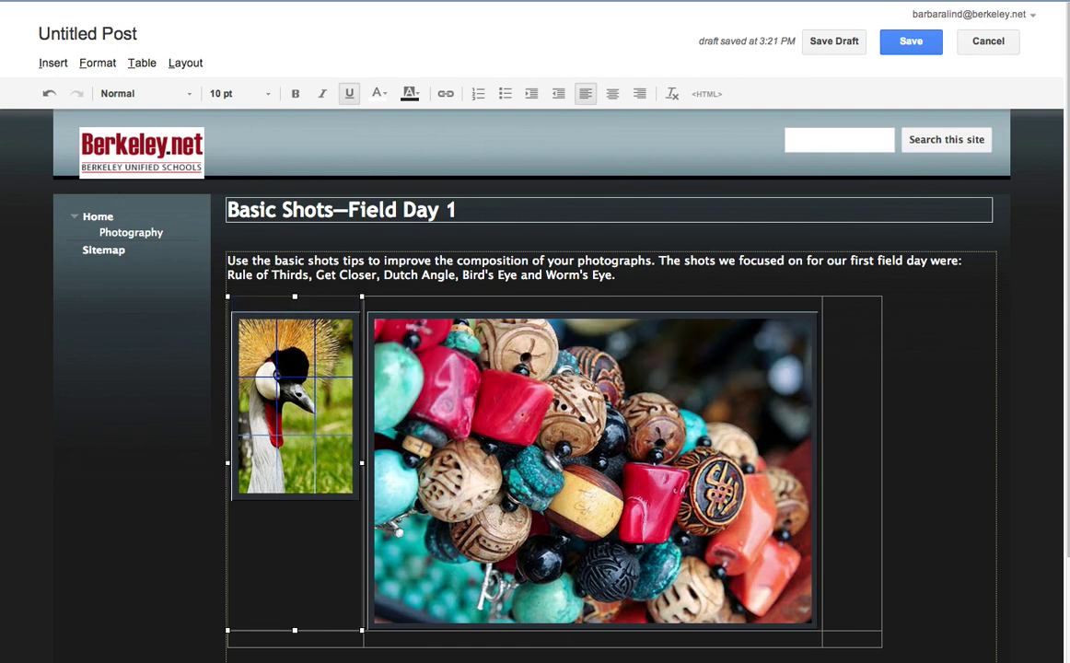
pyautogui.click(714, 411)
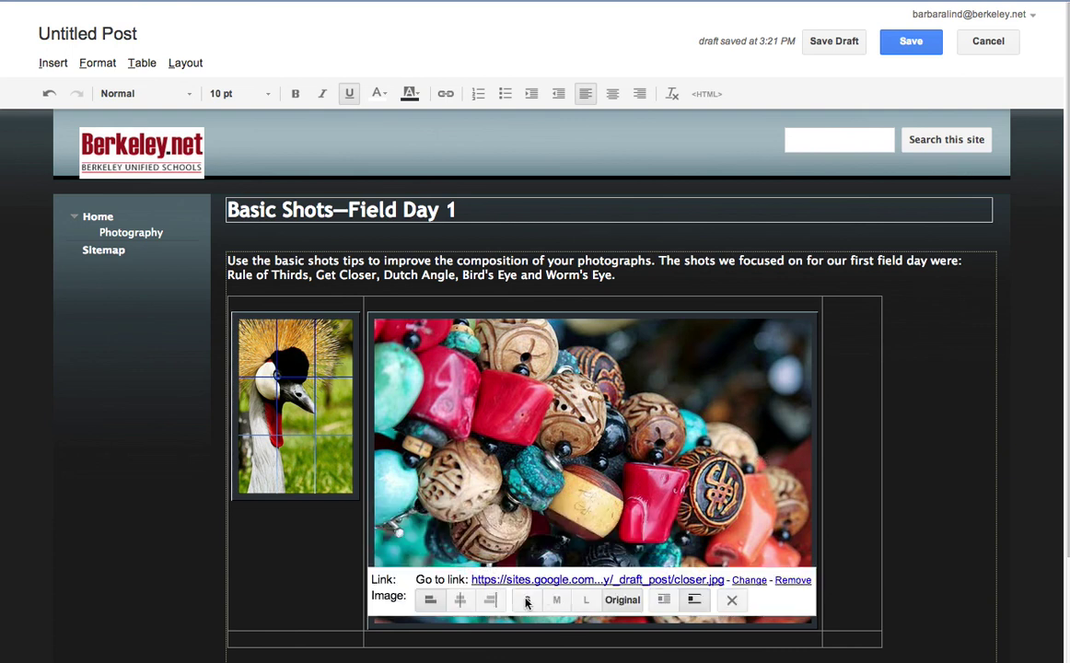
pyautogui.click(527, 599)
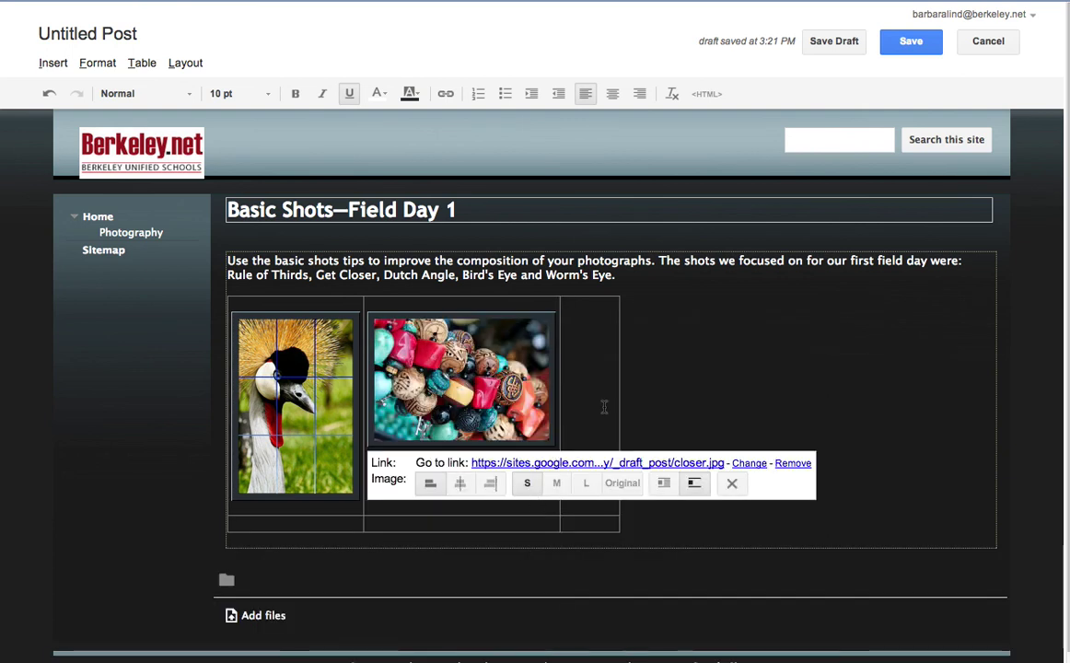
pyautogui.click(615, 391)
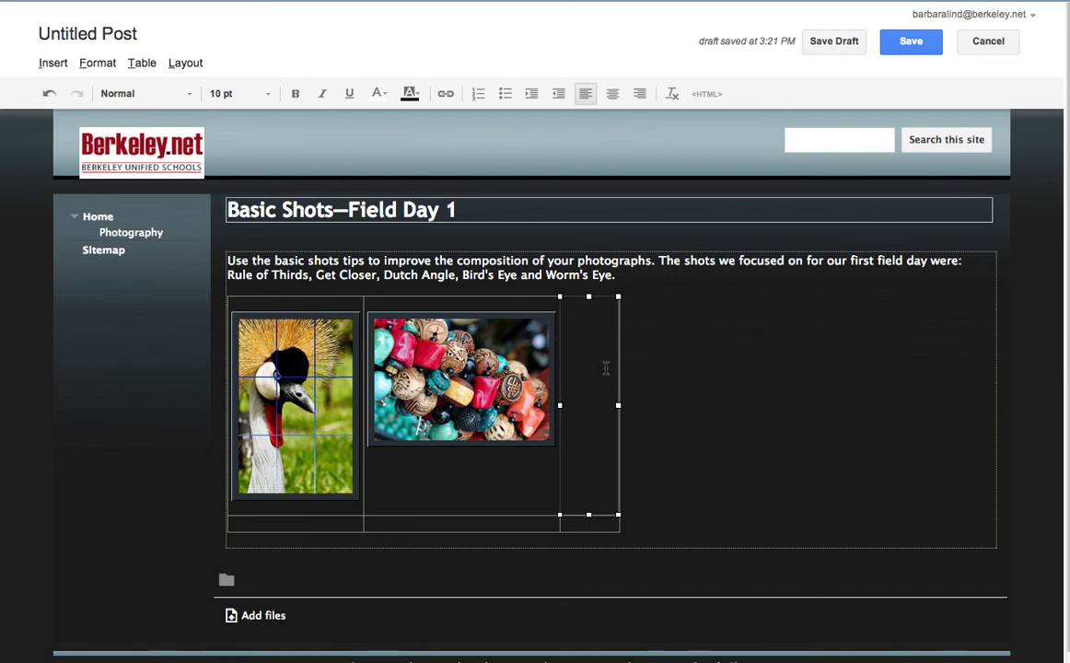
# Save the post, then go via Home to the Photography page to view it.
pyautogui.click(913, 40)
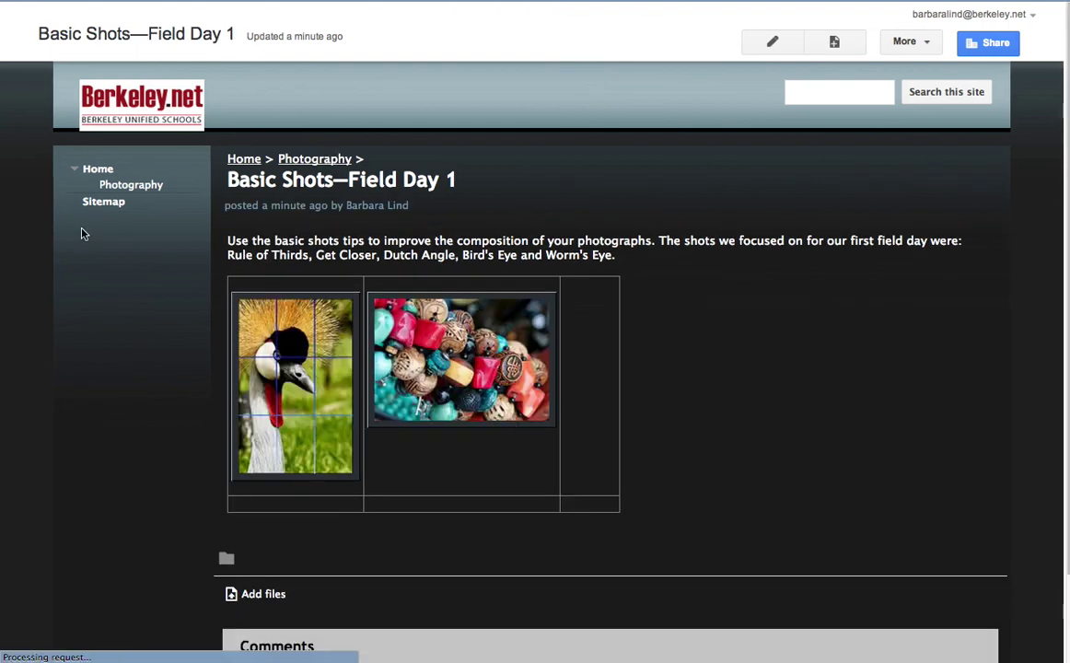
pyautogui.click(96, 171)
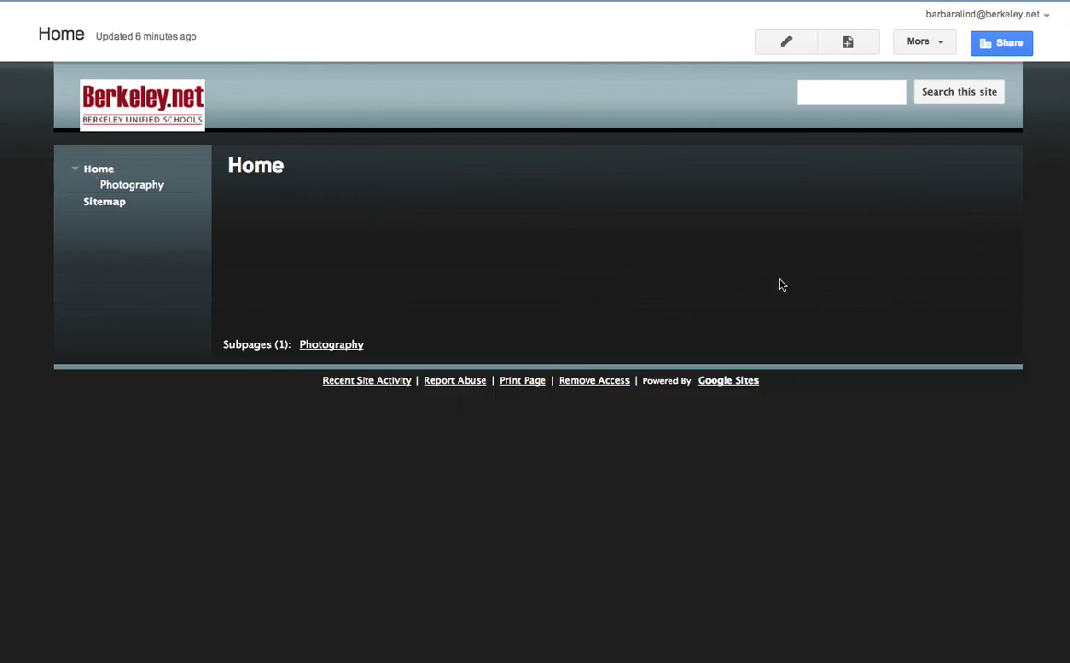
pyautogui.click(142, 188)
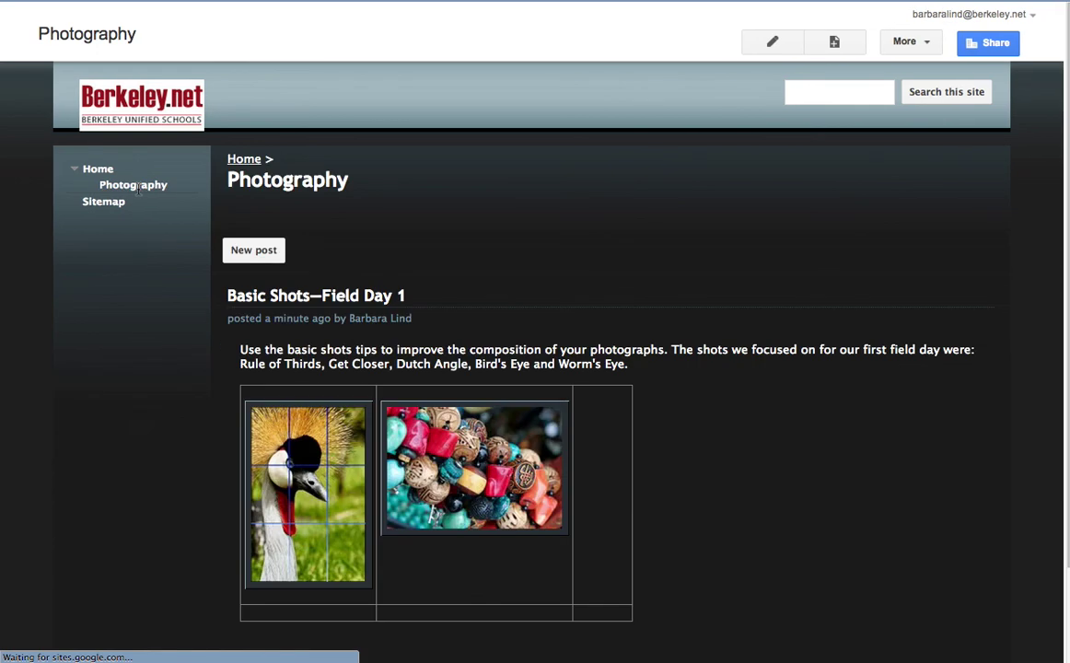